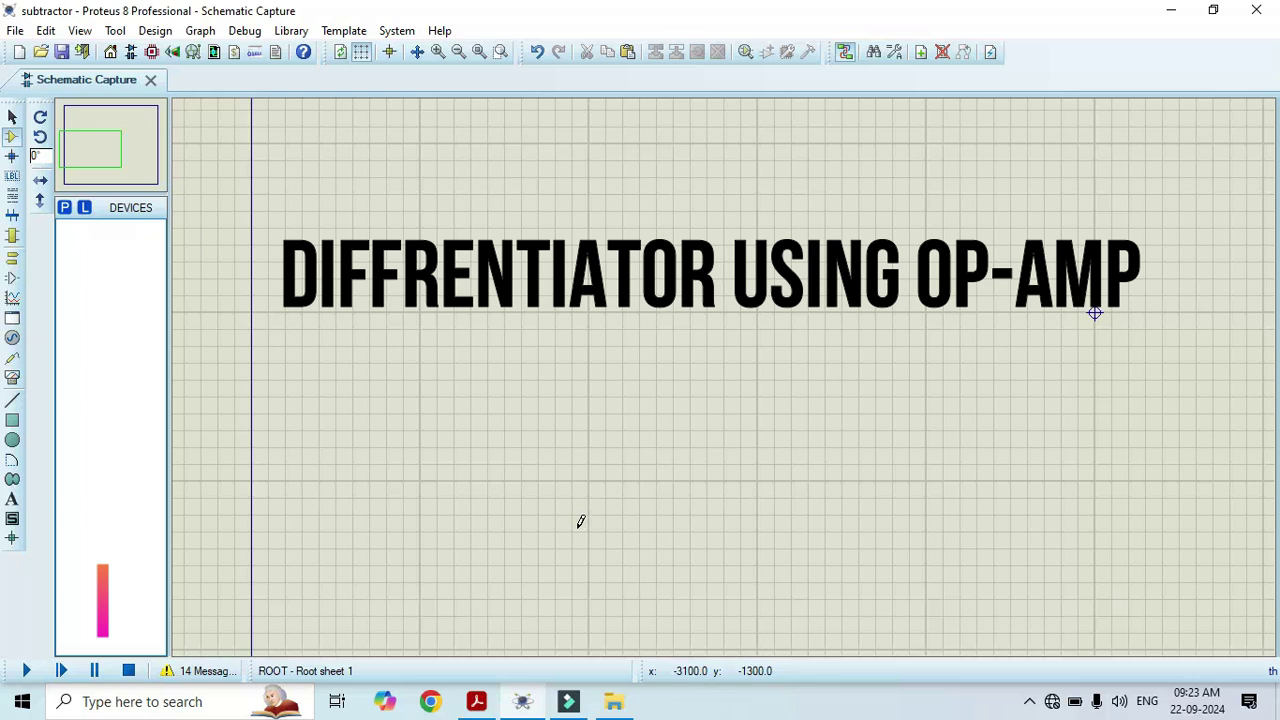
Switch to the PDF in Acrobat, examine the differentiator reference circuit and its waveforms, and return to Proteus
{"action": "left_click", "coordinate": [477, 702]}
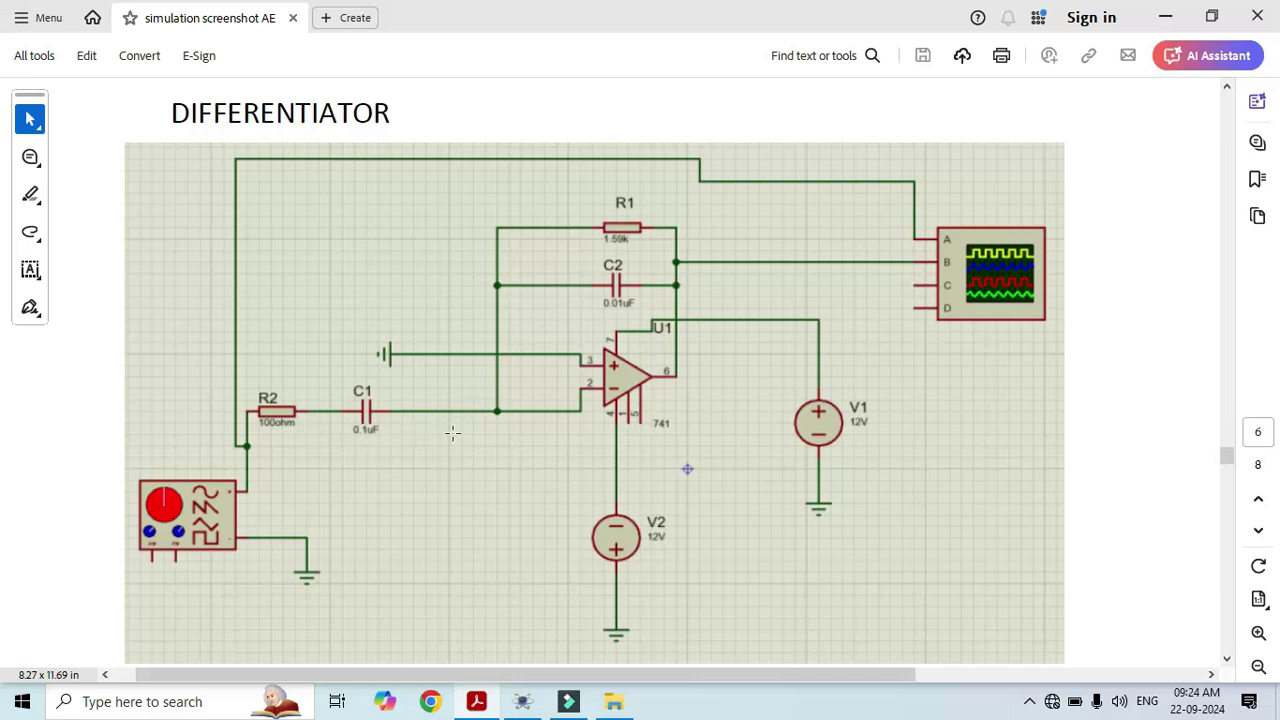
{"action": "scroll", "coordinate": [549, 441], "scroll_direction": "down", "scroll_amount": 5}
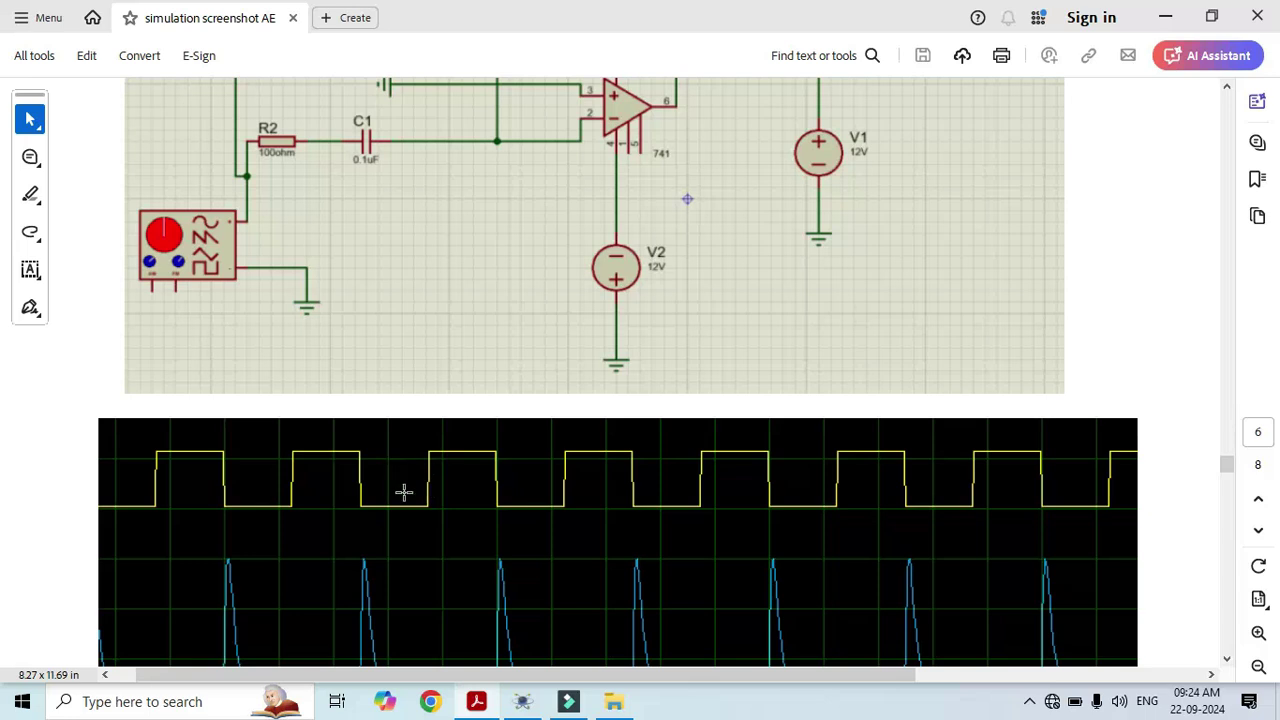
{"action": "scroll", "coordinate": [433, 454], "scroll_direction": "down", "scroll_amount": 2}
{"action": "scroll", "coordinate": [433, 454], "scroll_direction": "down", "scroll_amount": 1}
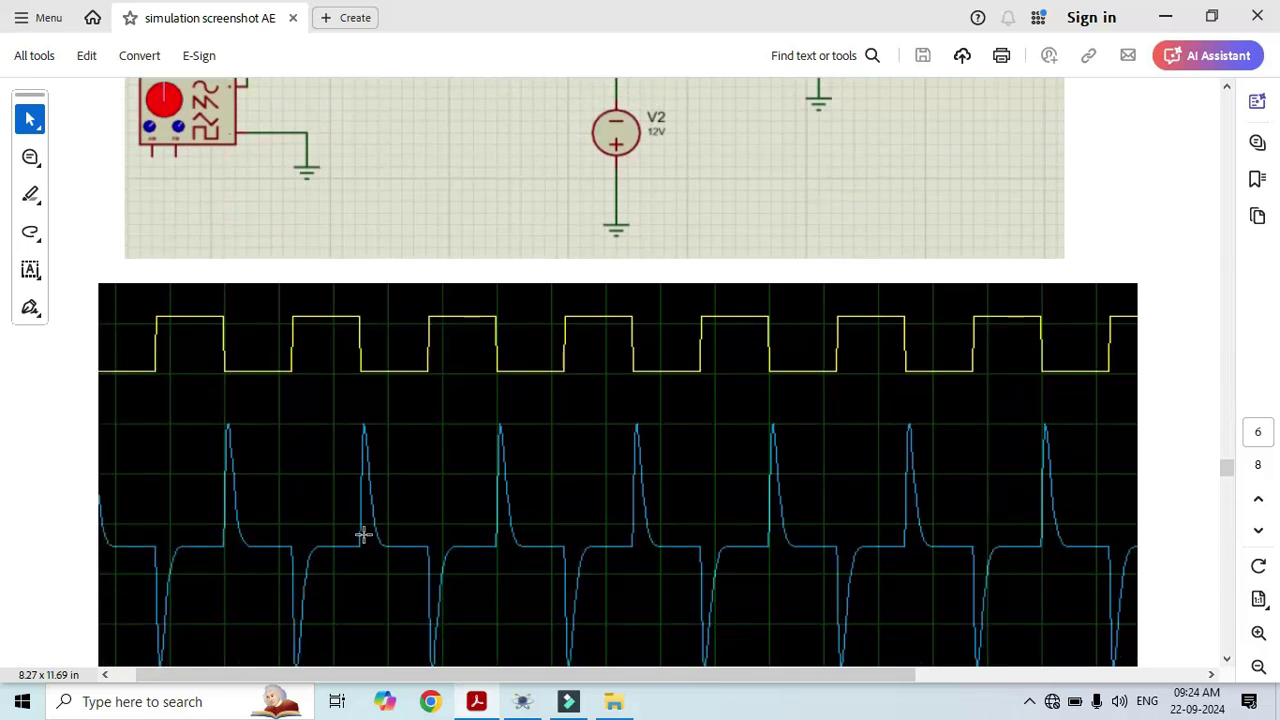
{"action": "scroll", "coordinate": [636, 528], "scroll_direction": "down", "scroll_amount": 1}
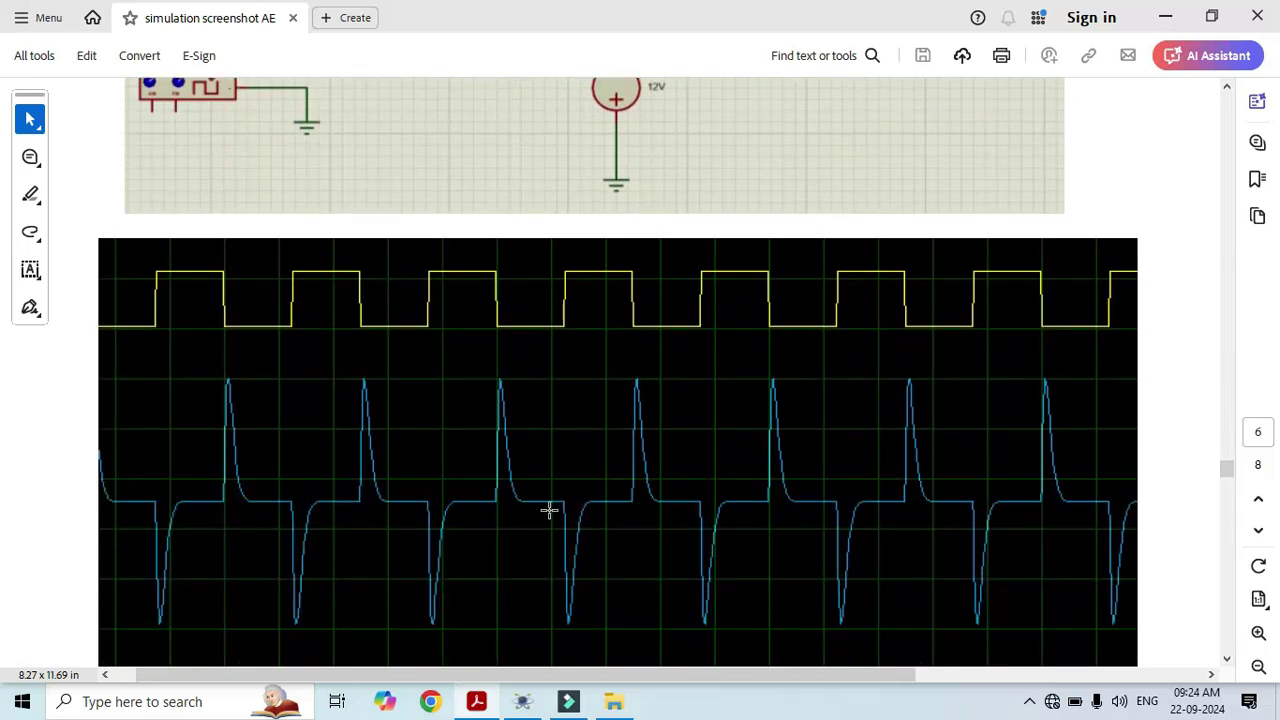
{"action": "scroll", "coordinate": [549, 510], "scroll_direction": "up", "scroll_amount": 7}
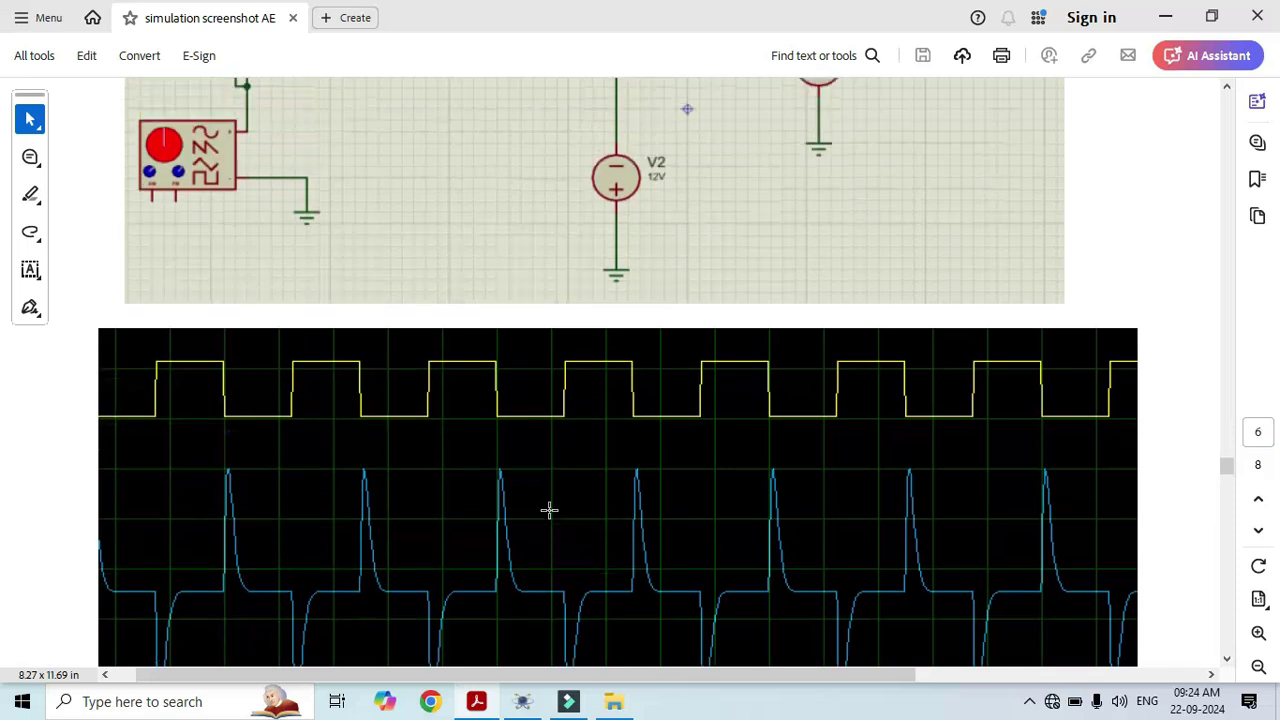
{"action": "scroll", "coordinate": [549, 510], "scroll_direction": "up", "scroll_amount": 2}
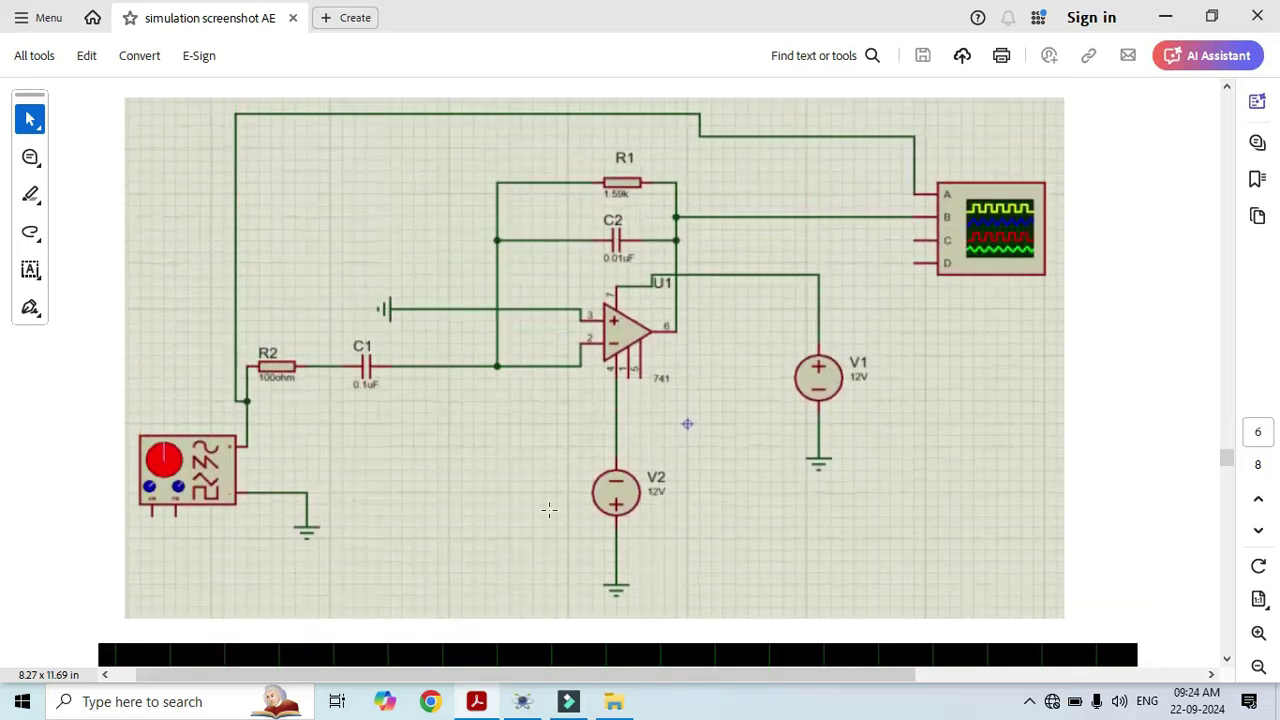
{"action": "left_click", "coordinate": [522, 701]}
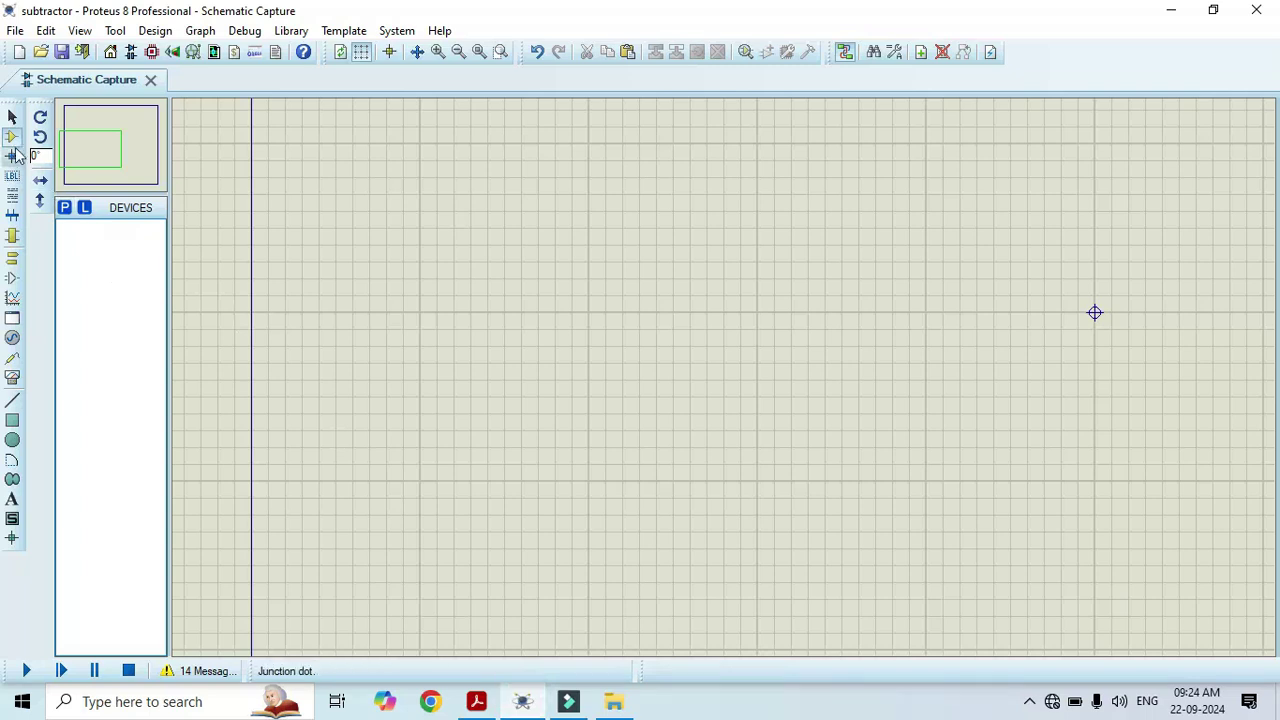
Search the device library for "op amp" and "resistor", adding the 741 op-amp and the generic RES resistor to the devices list
{"action": "left_click", "coordinate": [63, 209]}
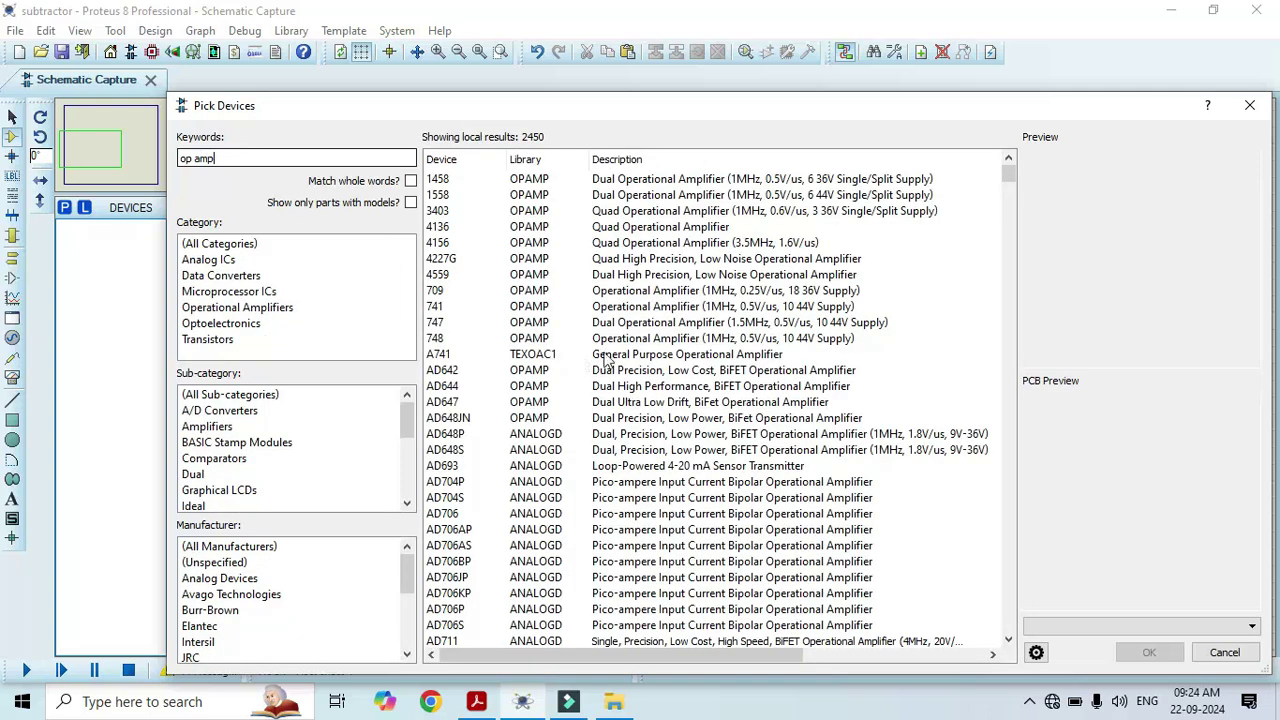
{"action": "double_click", "coordinate": [620, 308]}
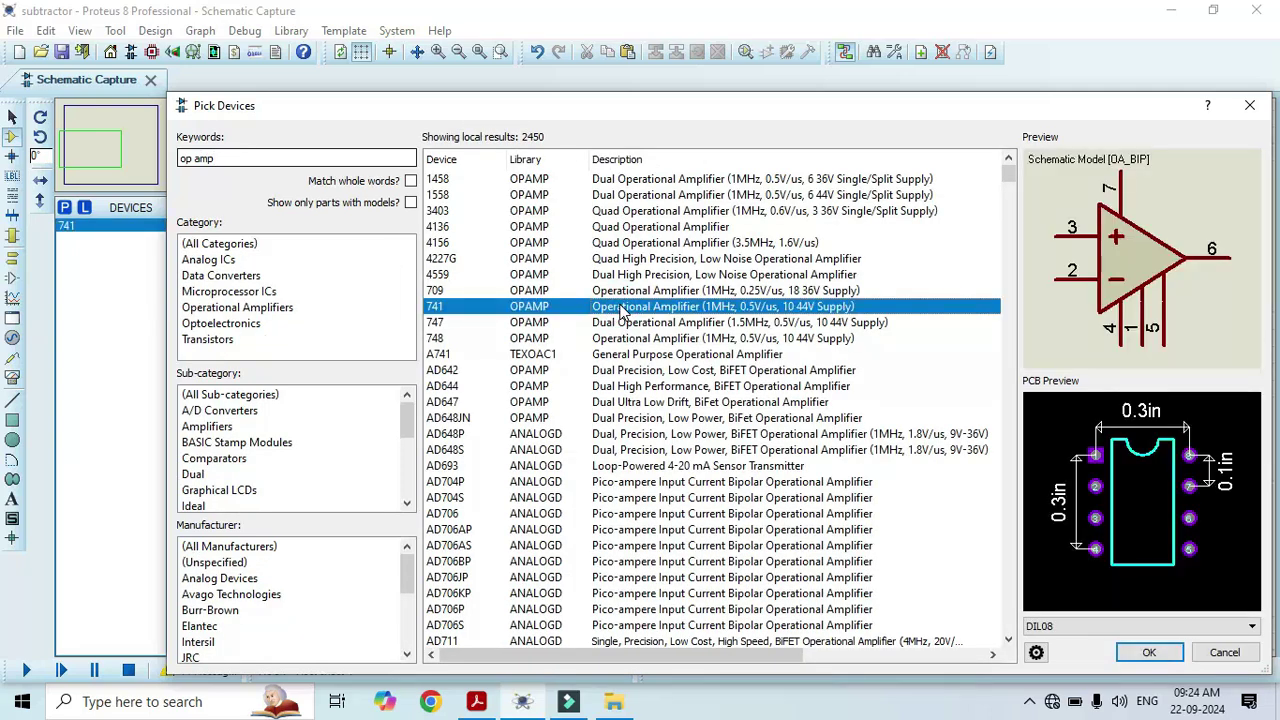
{"action": "left_click_drag", "start_coordinate": [222, 160], "coordinate": [118, 163]}
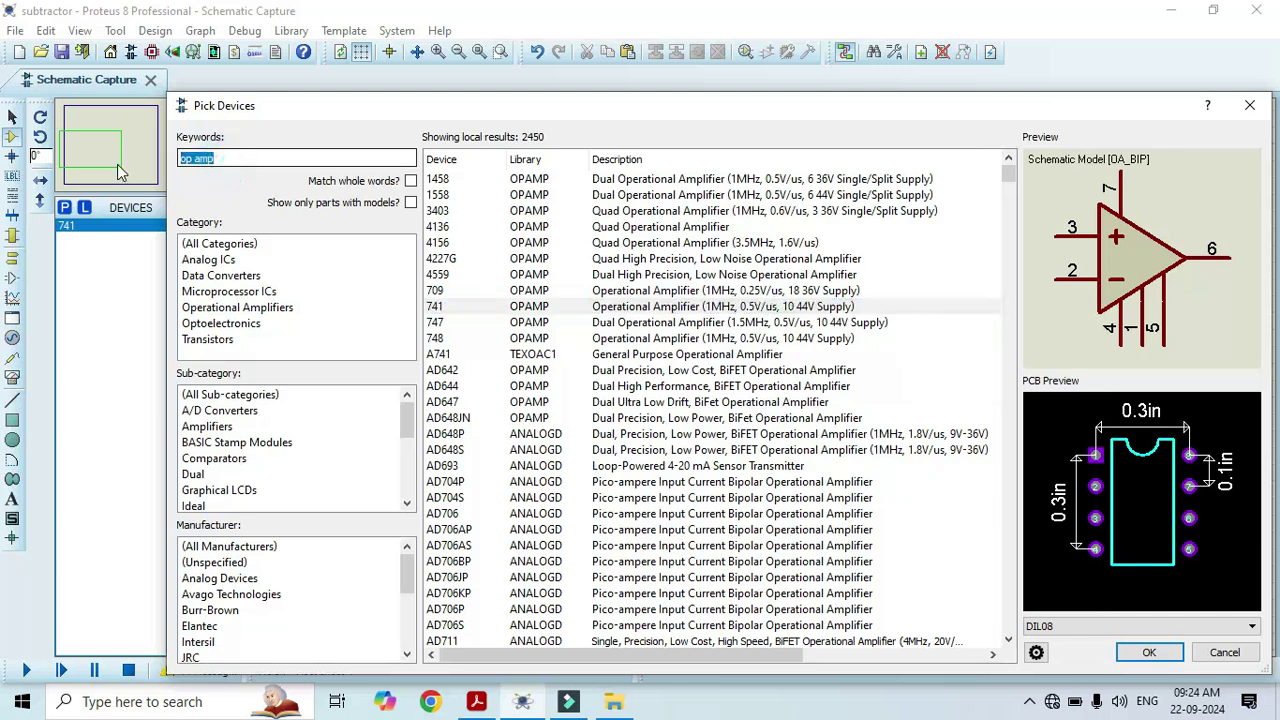
{"action": "type", "text": "resistor"}
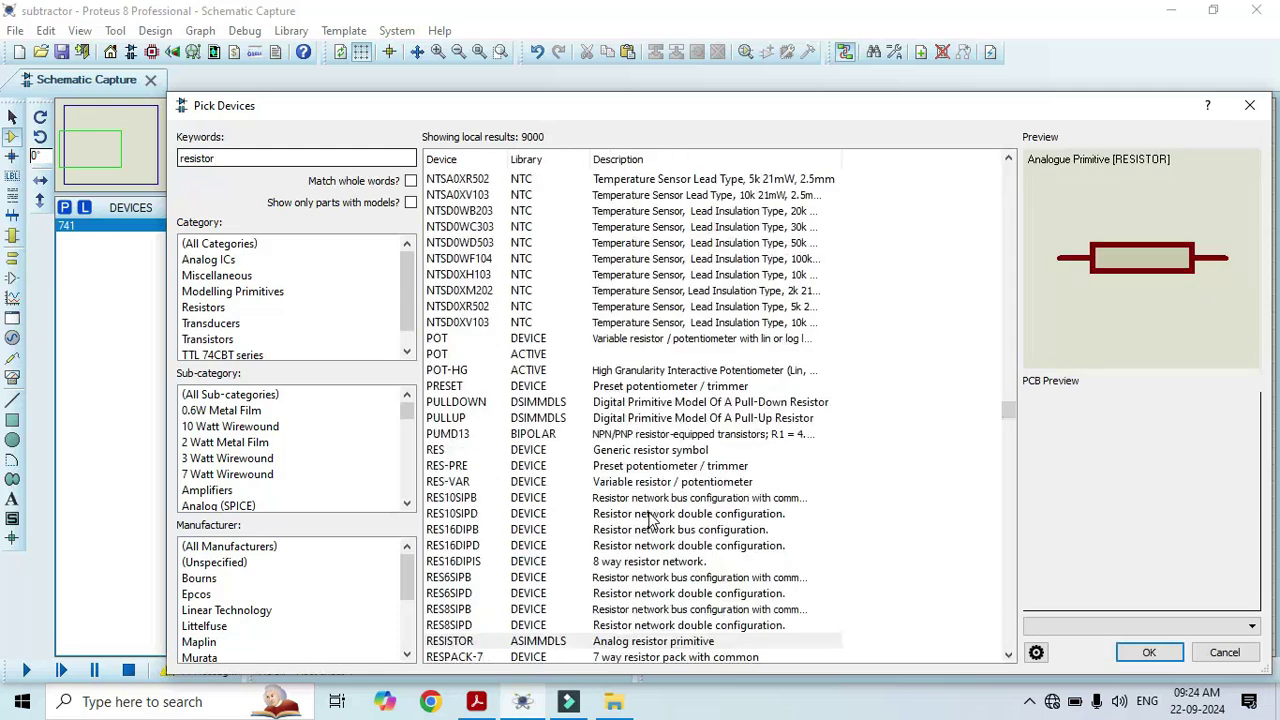
{"action": "left_click", "coordinate": [631, 458]}
{"action": "double_click", "coordinate": [631, 457]}
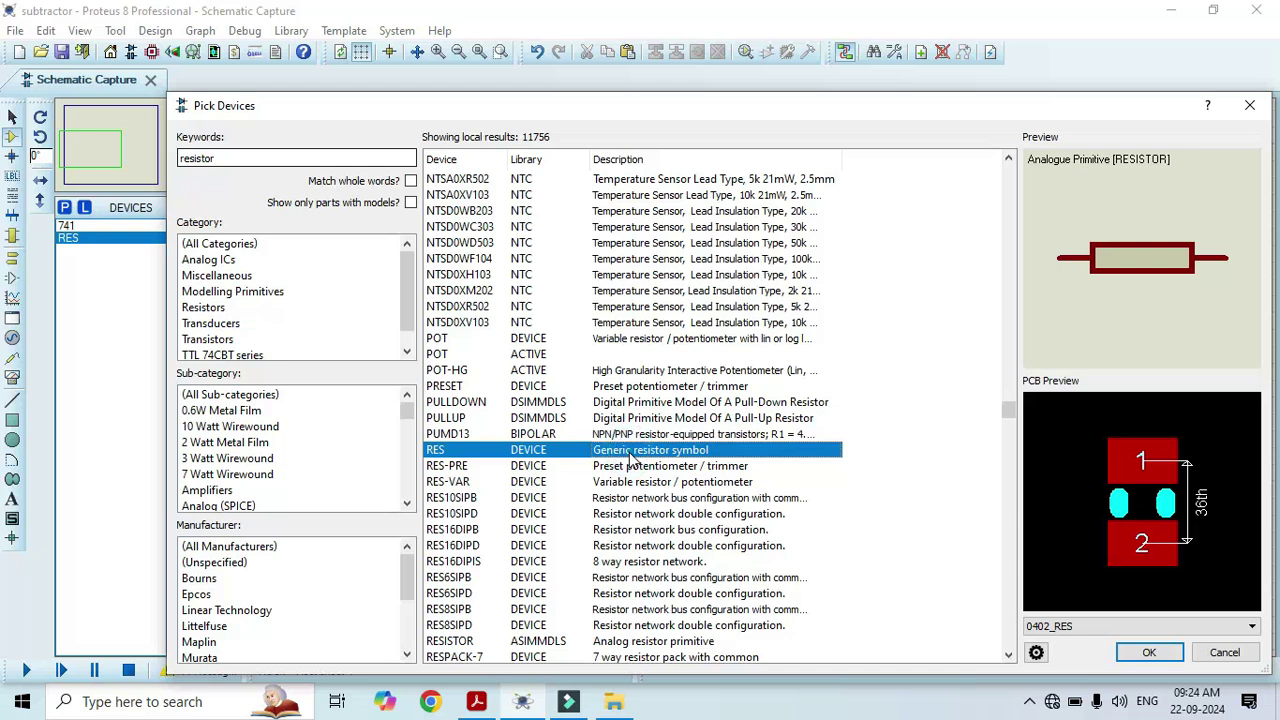
Search the device library for "capacitor", add the generic non-electrolytic CAP to the devices list, and close the picker
{"action": "double_click", "coordinate": [228, 157]}
{"action": "type", "text": "ca"}
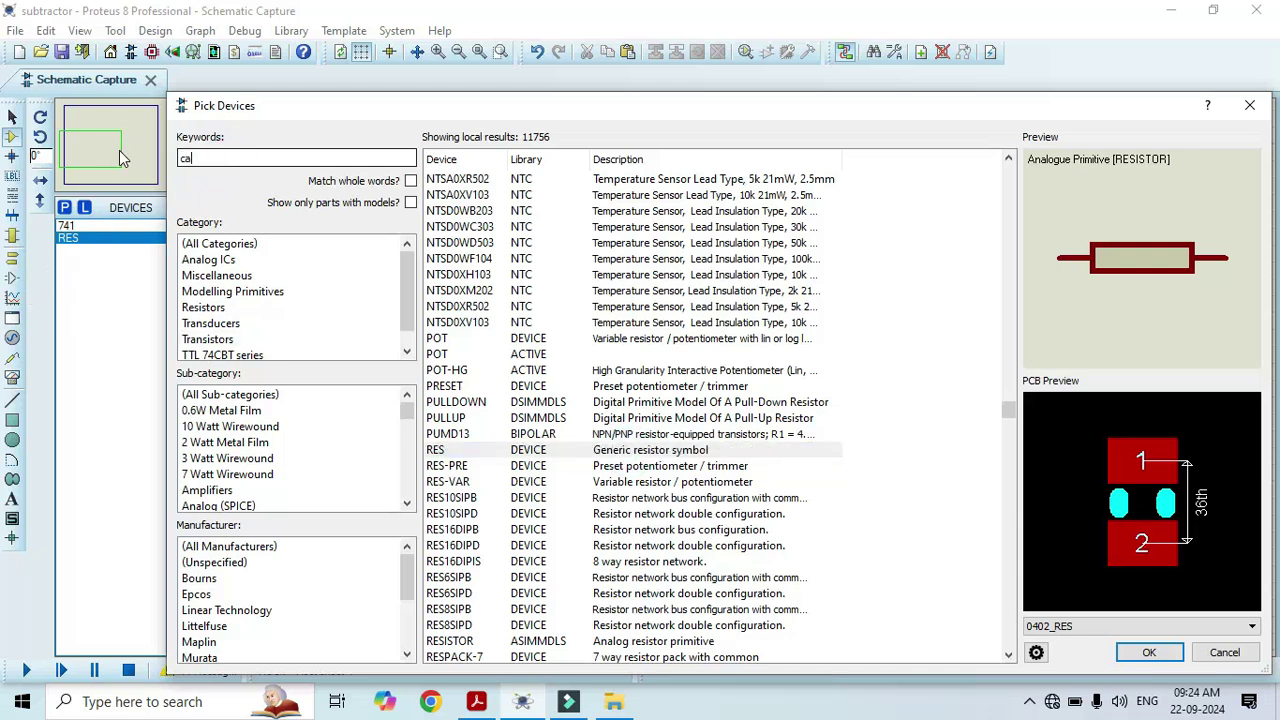
{"action": "type", "text": "pacitor"}
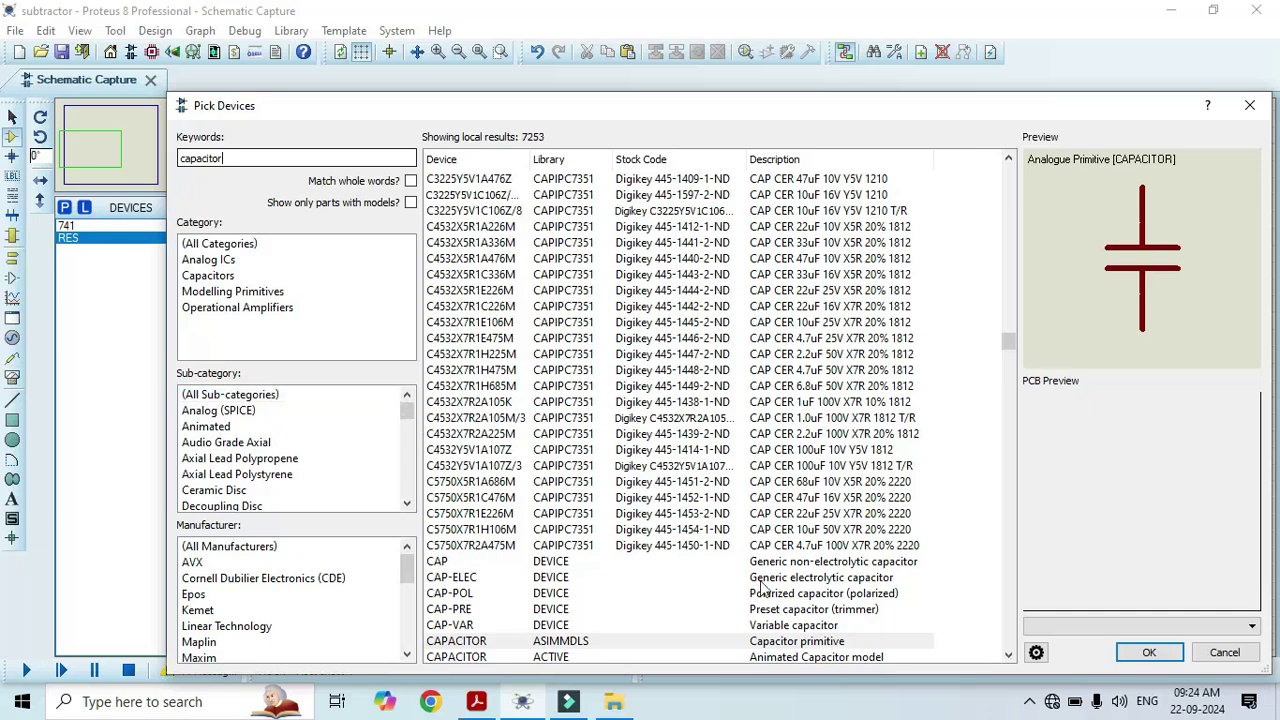
{"action": "mouse_move", "coordinate": [779, 568]}
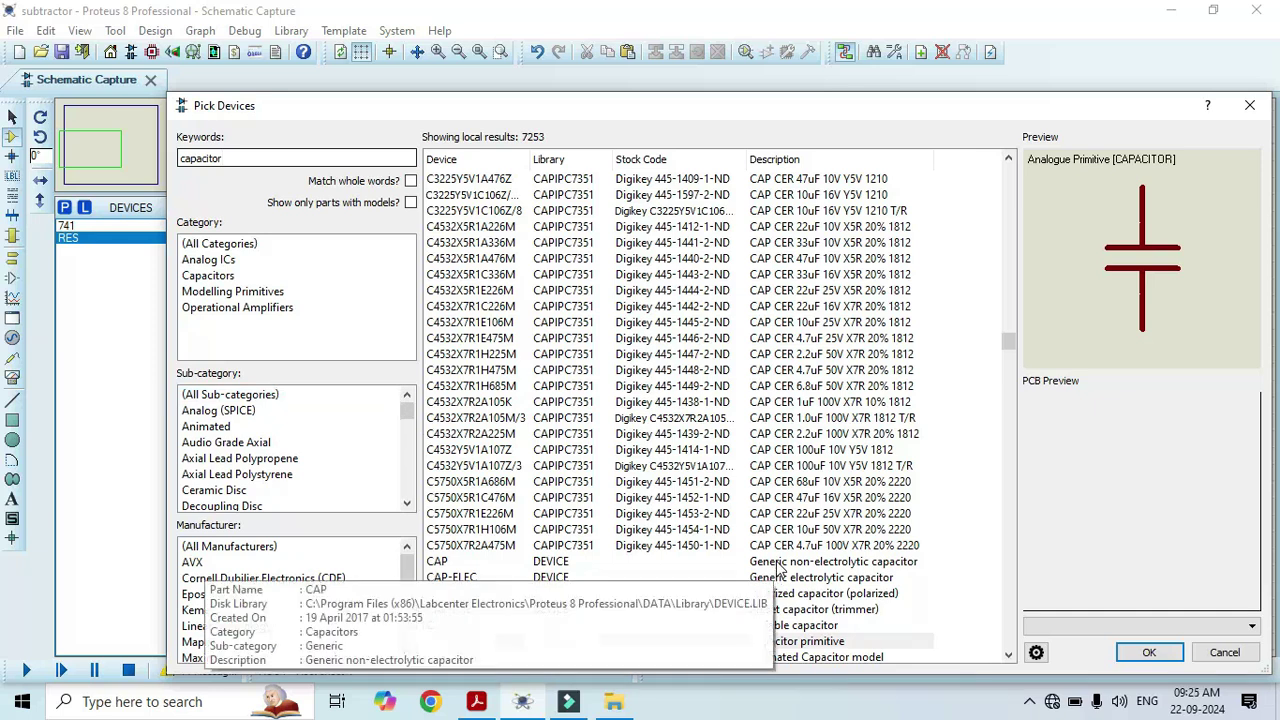
{"action": "left_click", "coordinate": [779, 566]}
{"action": "double_click", "coordinate": [779, 566]}
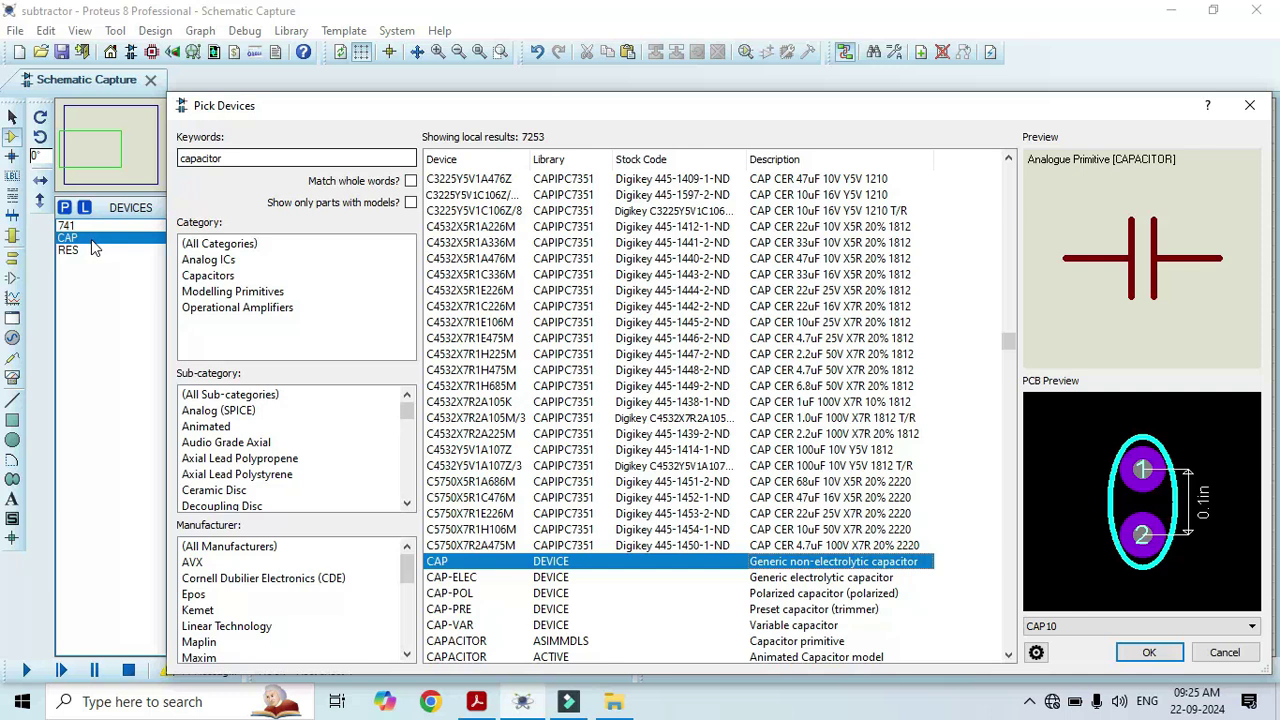
{"action": "left_click", "coordinate": [1114, 658]}
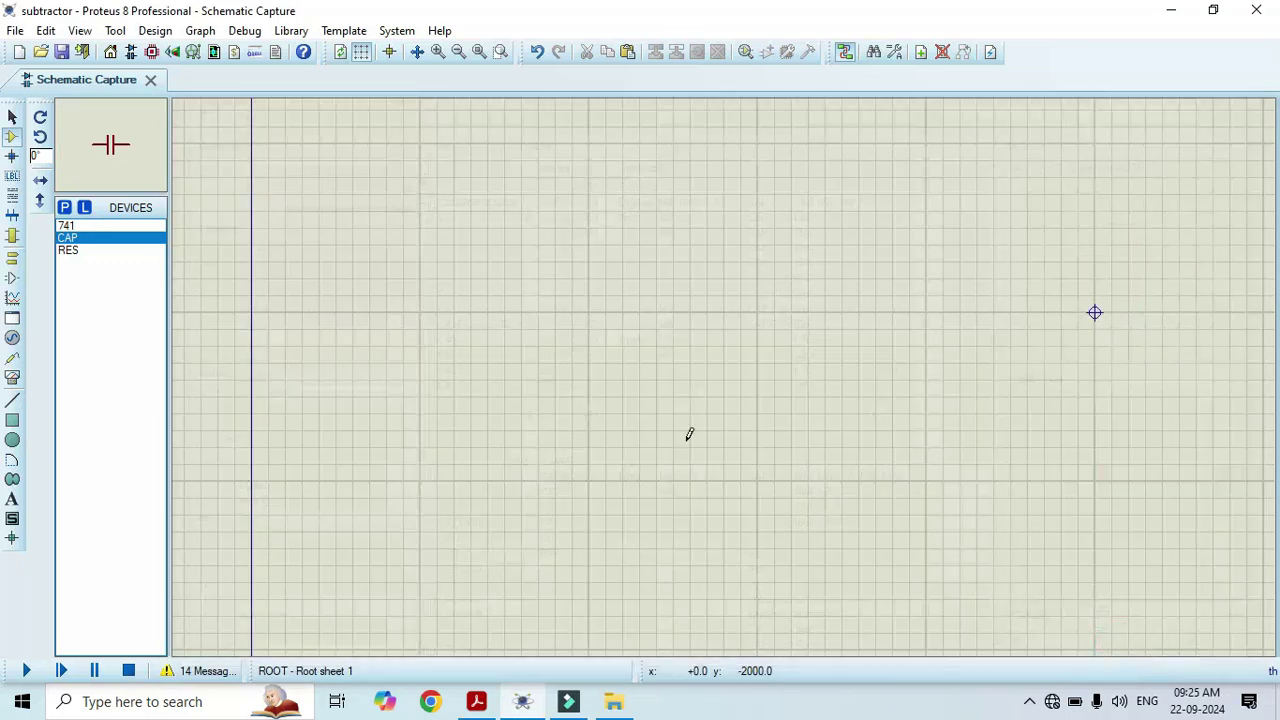
Place the 741 op-amp mid-sheet and Y-mirror it so the inverting input is above the non-inverting input
{"action": "left_click", "coordinate": [68, 226]}
{"action": "left_click", "coordinate": [651, 380]}
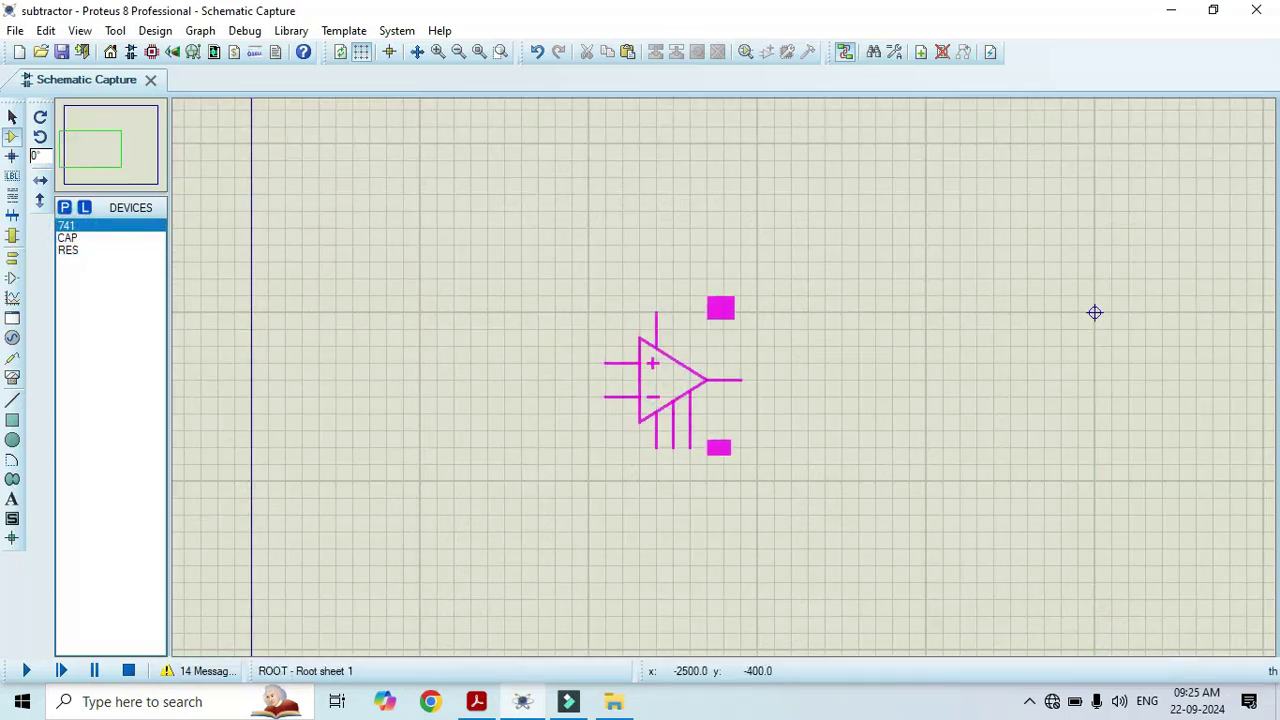
{"action": "left_click", "coordinate": [677, 378]}
{"action": "scroll", "coordinate": [679, 387], "scroll_direction": "up", "scroll_amount": 1}
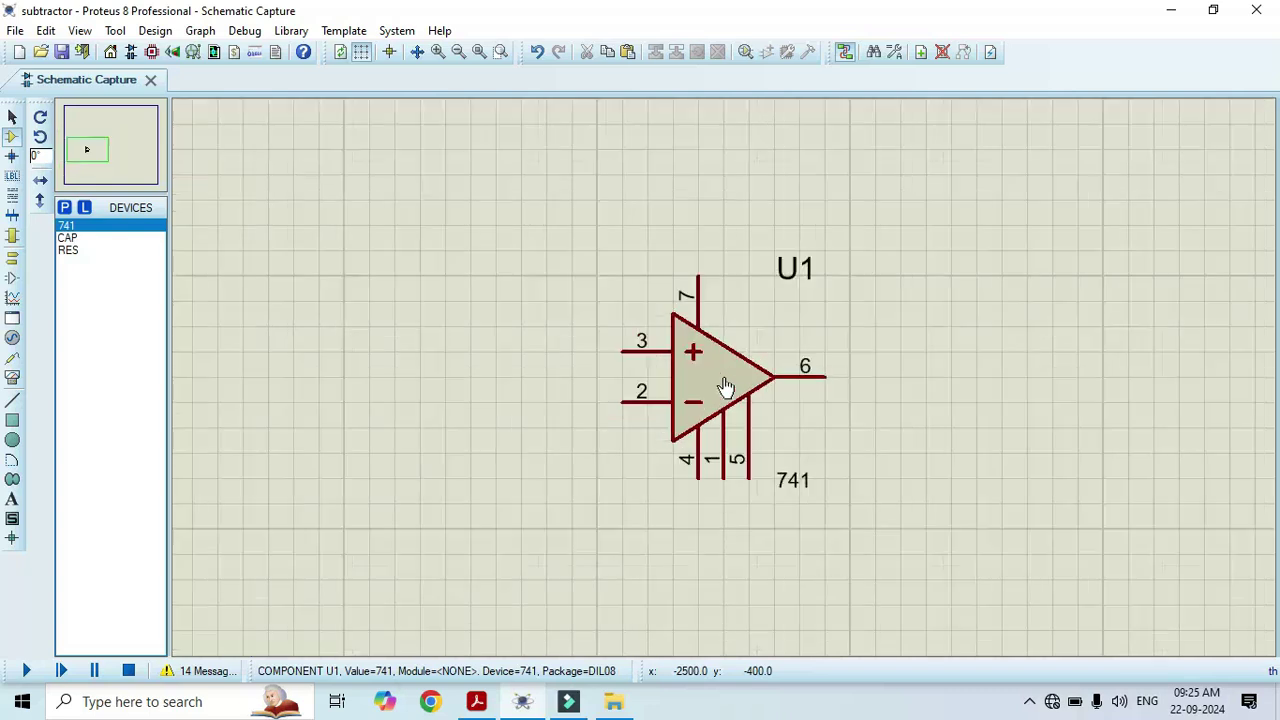
{"action": "right_click", "coordinate": [723, 376]}
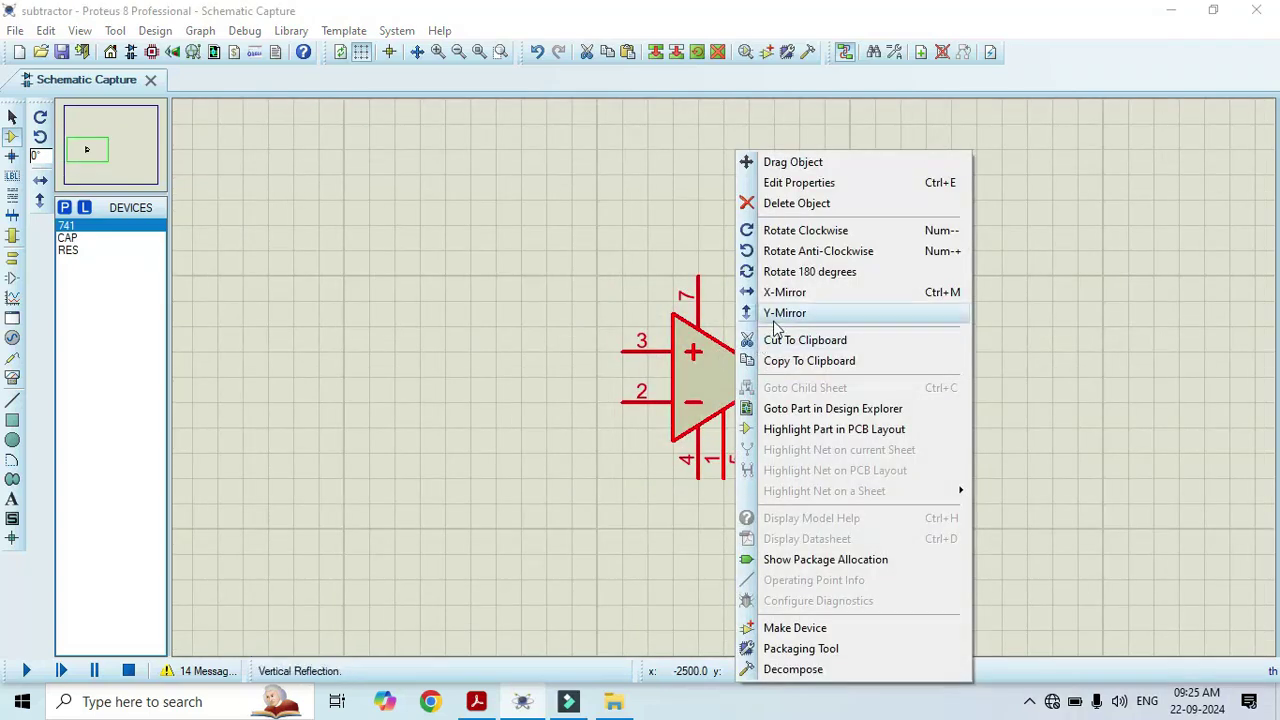
{"action": "left_click", "coordinate": [775, 318]}
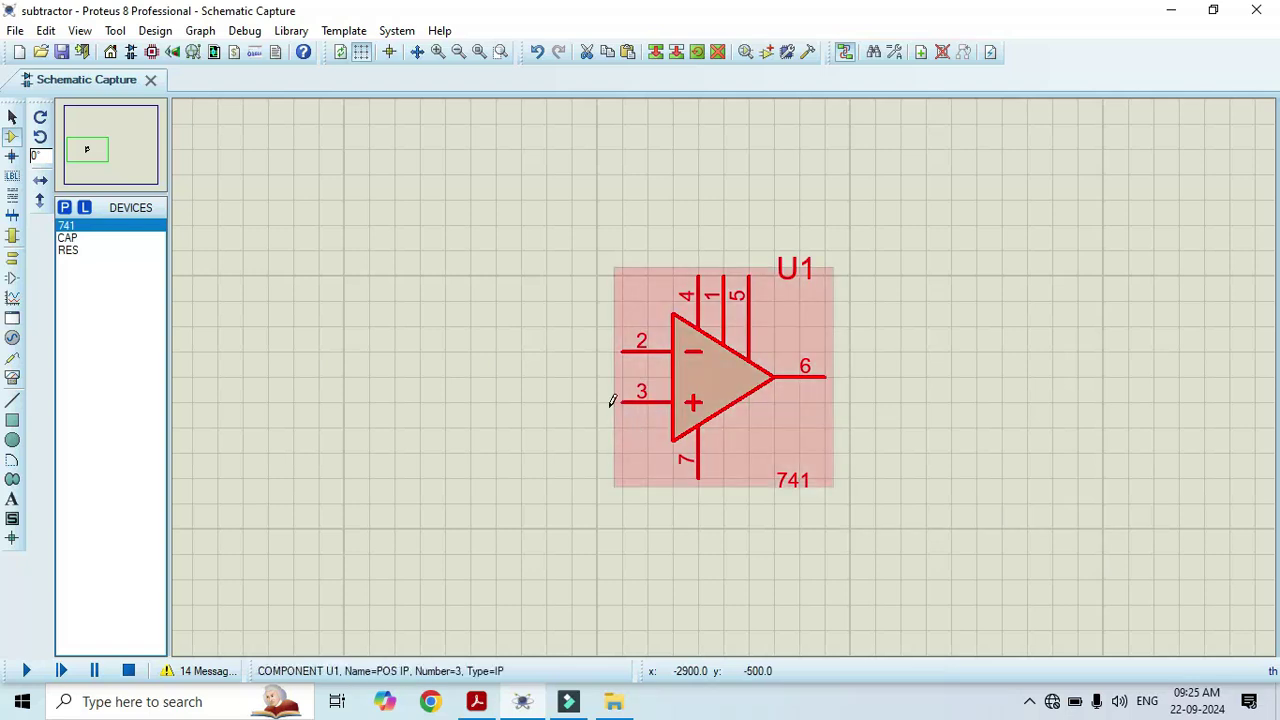
Place a RES resistor and a CAP capacitor side by side before the op-amp, in line with inverting input pin 2
{"action": "left_click", "coordinate": [68, 252]}
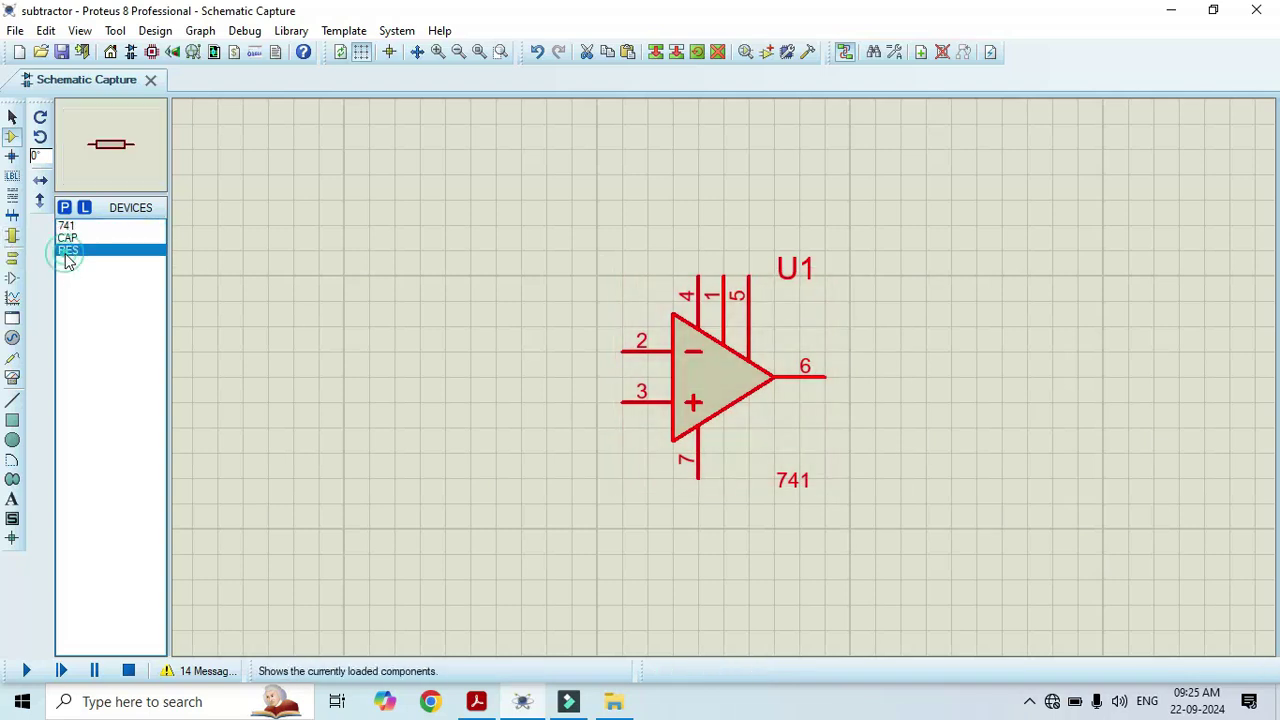
{"action": "left_click", "coordinate": [346, 349]}
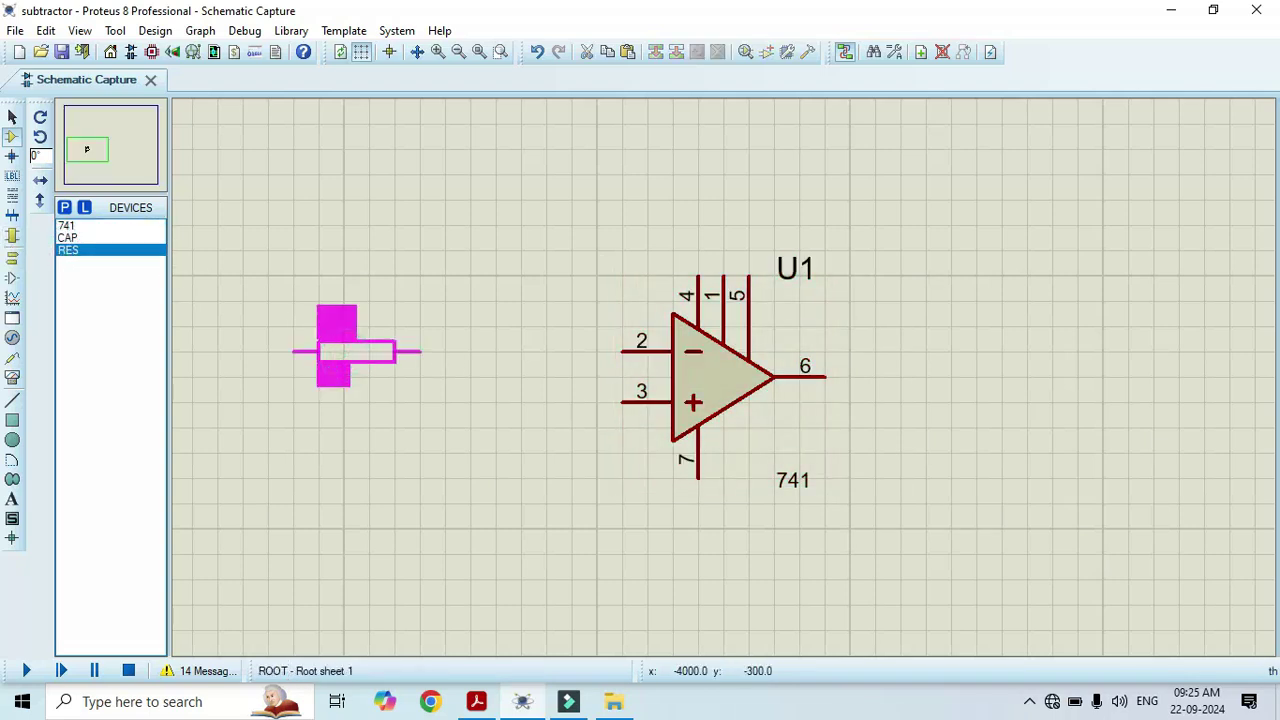
{"action": "left_click", "coordinate": [332, 351]}
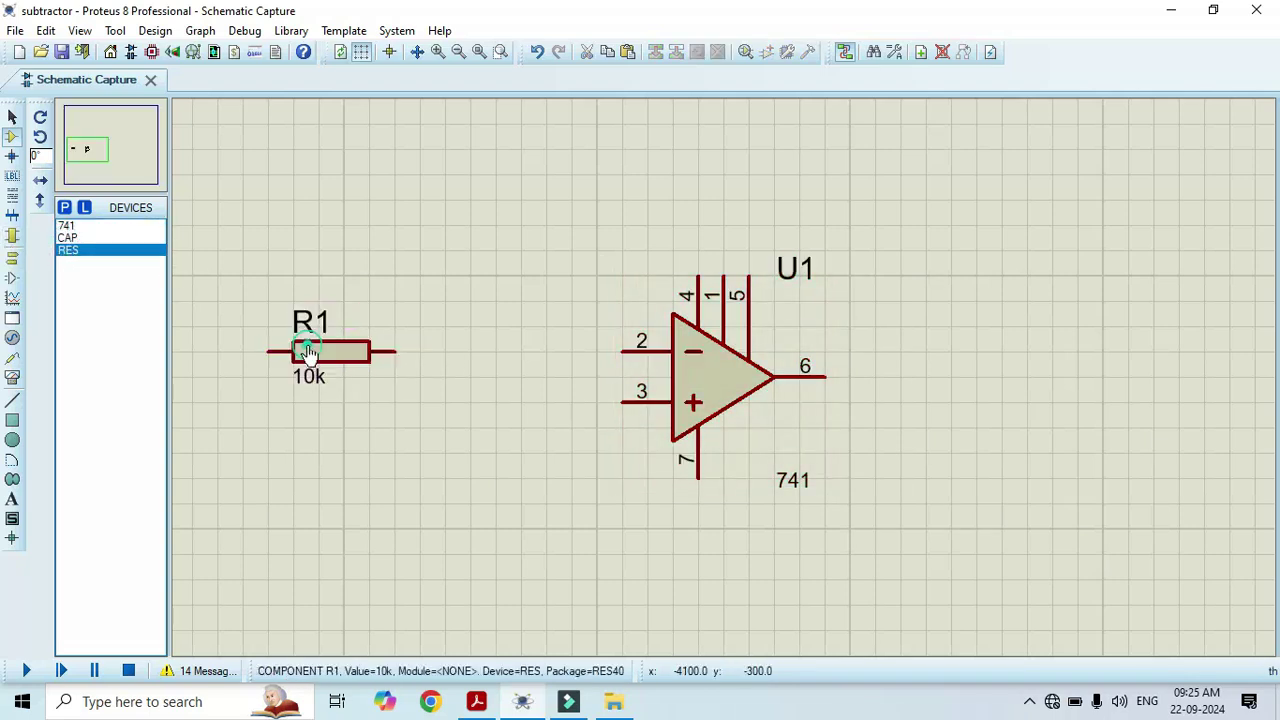
{"action": "left_click", "coordinate": [67, 237]}
{"action": "left_click", "coordinate": [466, 356]}
{"action": "left_click", "coordinate": [490, 352]}
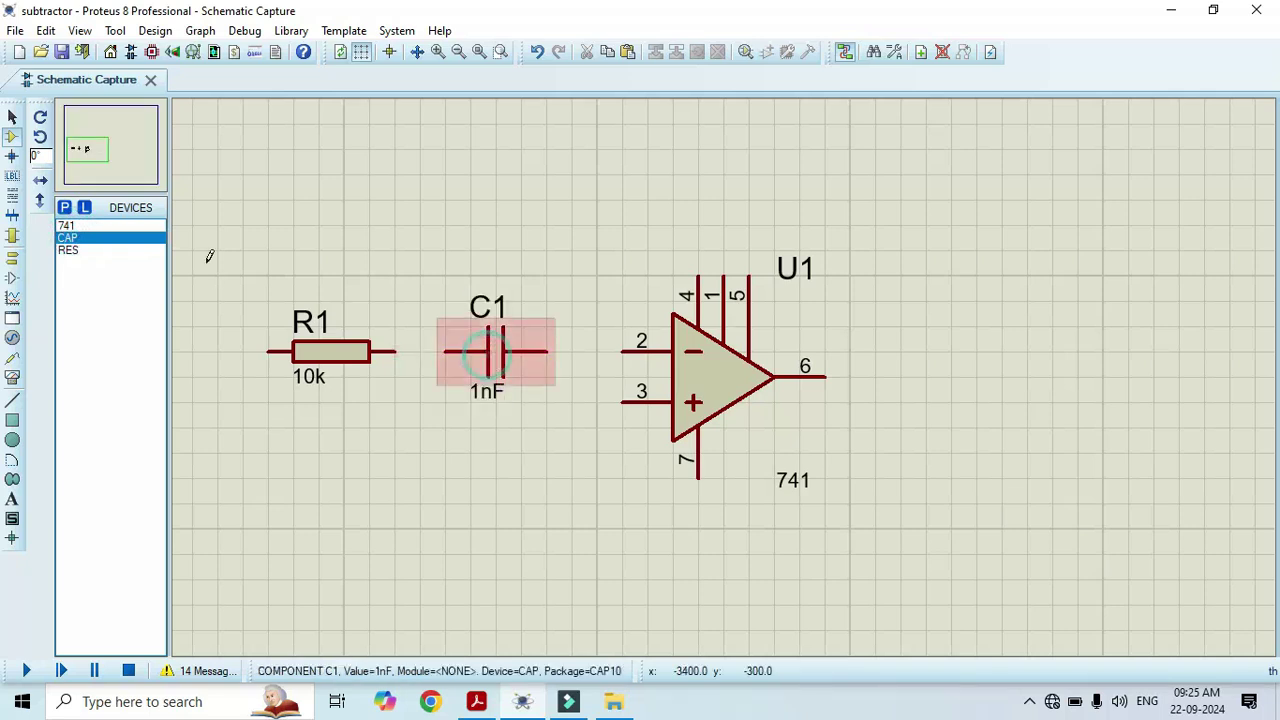
Place a second RES resistor above the op-amp and a second CAP capacitor above that resistor for the feedback network
{"action": "left_click", "coordinate": [70, 250]}
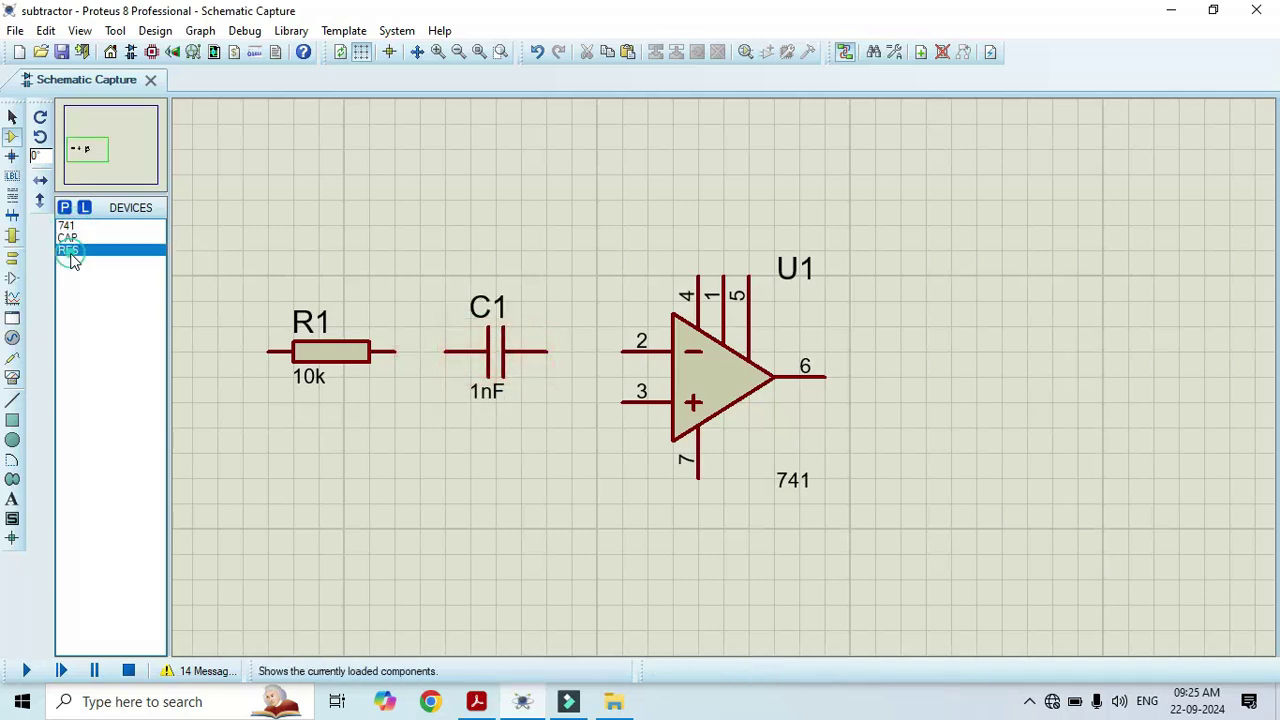
{"action": "left_click", "coordinate": [700, 171]}
{"action": "left_click", "coordinate": [712, 171]}
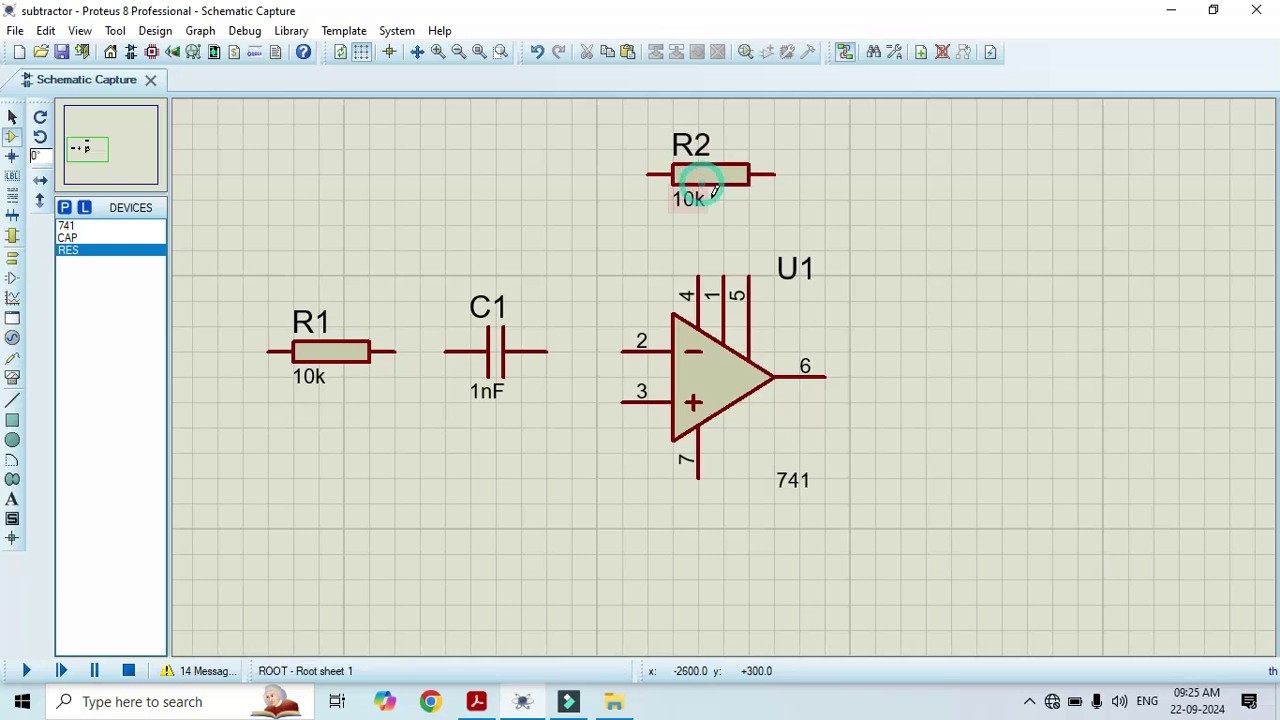
{"action": "scroll", "coordinate": [728, 252], "scroll_direction": "down", "scroll_amount": 1}
{"action": "left_click", "coordinate": [75, 238]}
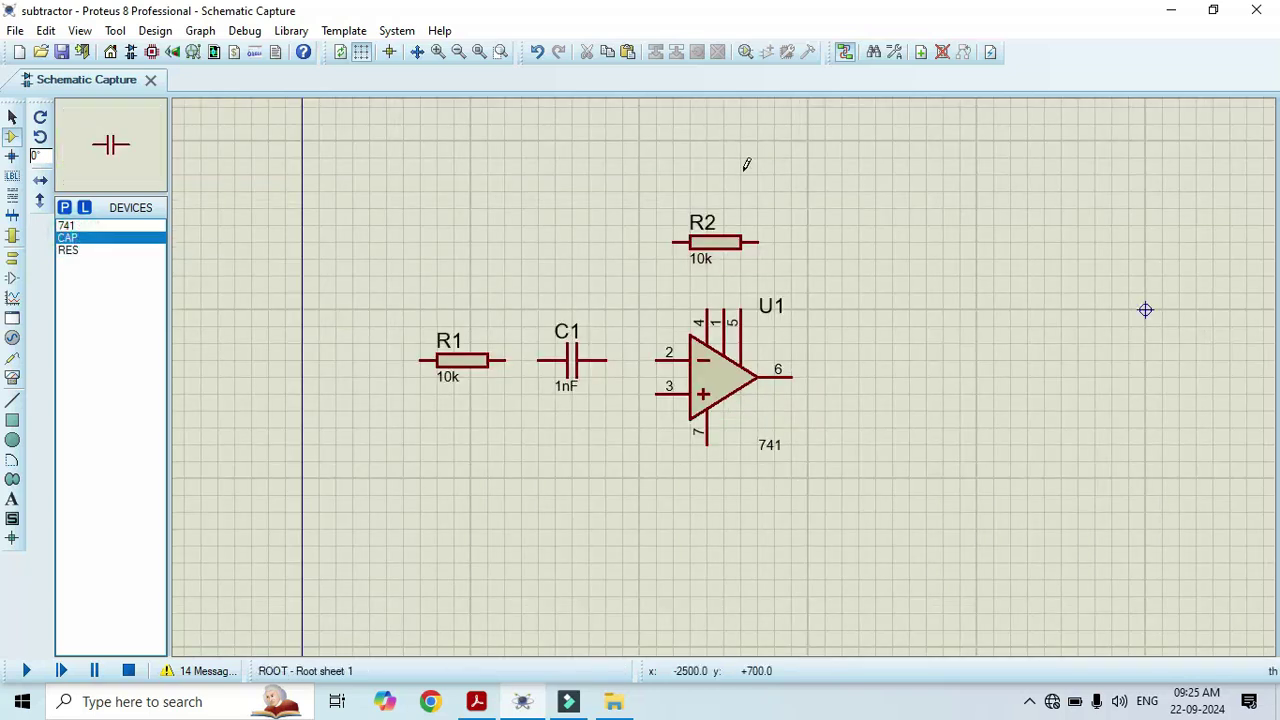
{"action": "left_click", "coordinate": [706, 140]}
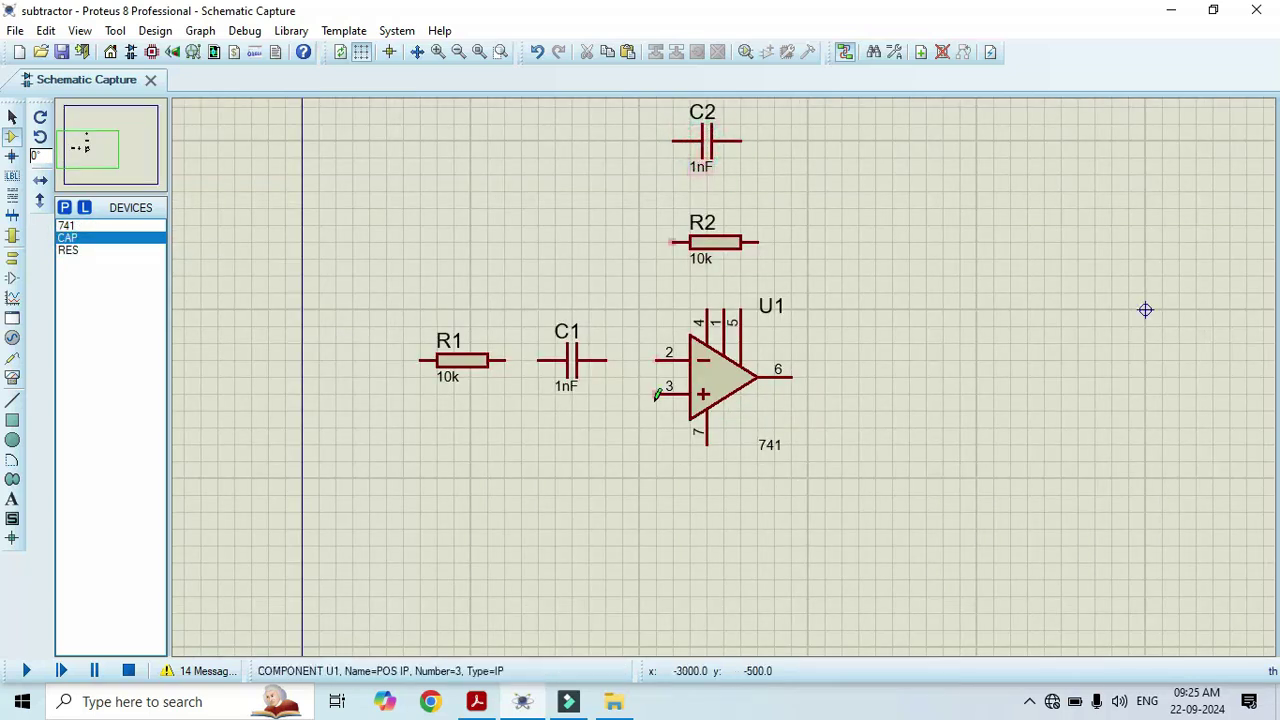
Wire R1 in series with C1 and connect C1 to the op-amp's inverting input pin 2
{"action": "left_click", "coordinate": [536, 360]}
{"action": "left_click", "coordinate": [504, 360]}
{"action": "left_click", "coordinate": [612, 360]}
{"action": "left_click", "coordinate": [660, 360]}
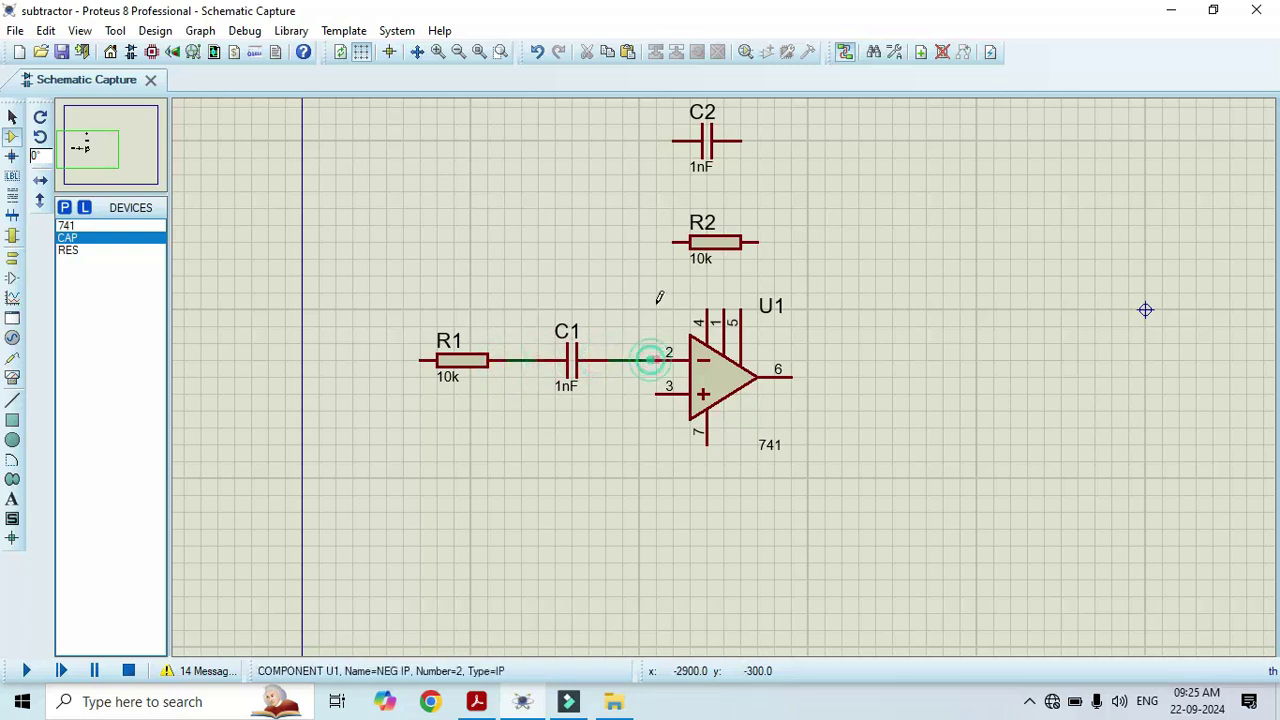
Wire the input-side ends of feedback parts R2 and C2 to the node between C1 and op-amp pin 2
{"action": "left_click", "coordinate": [670, 242]}
{"action": "left_click", "coordinate": [606, 359]}
{"action": "left_click", "coordinate": [672, 141]}
{"action": "left_click", "coordinate": [605, 242]}
Wire the remaining ends of R2 and C2 to the op-amp's output pin 6, completing the parallel feedback path
{"action": "left_click", "coordinate": [758, 242]}
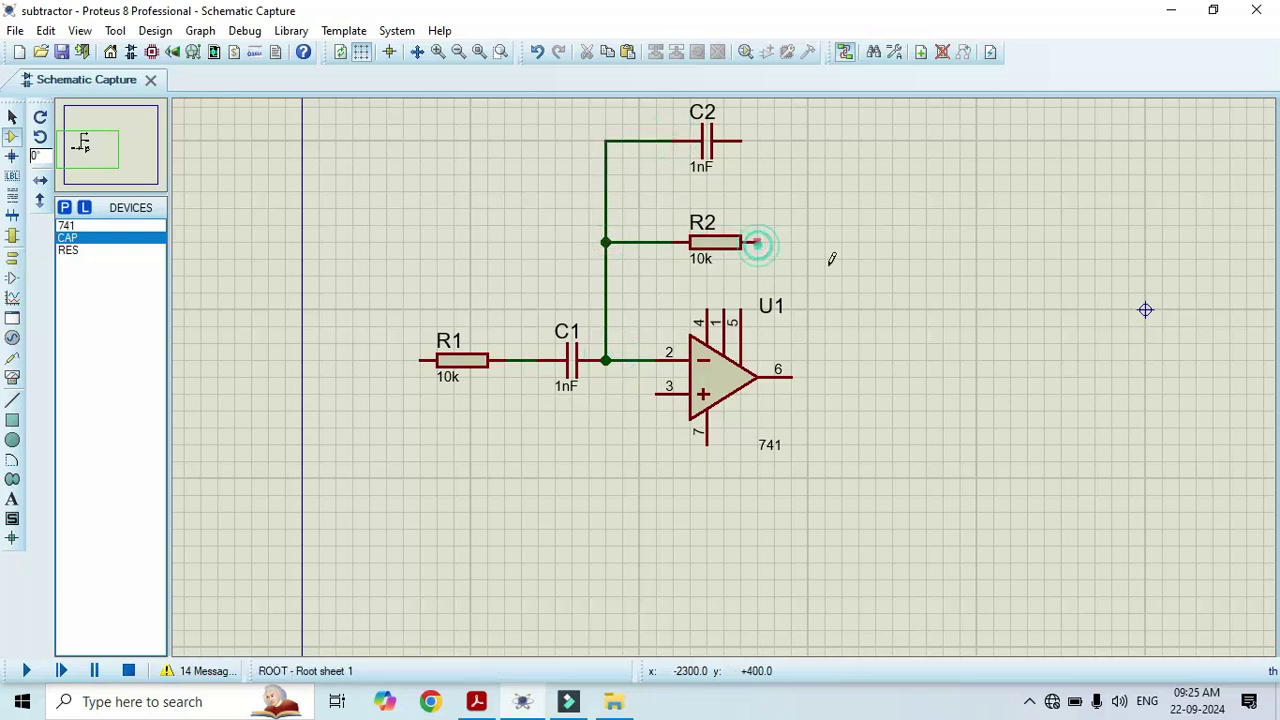
{"action": "left_click", "coordinate": [794, 376]}
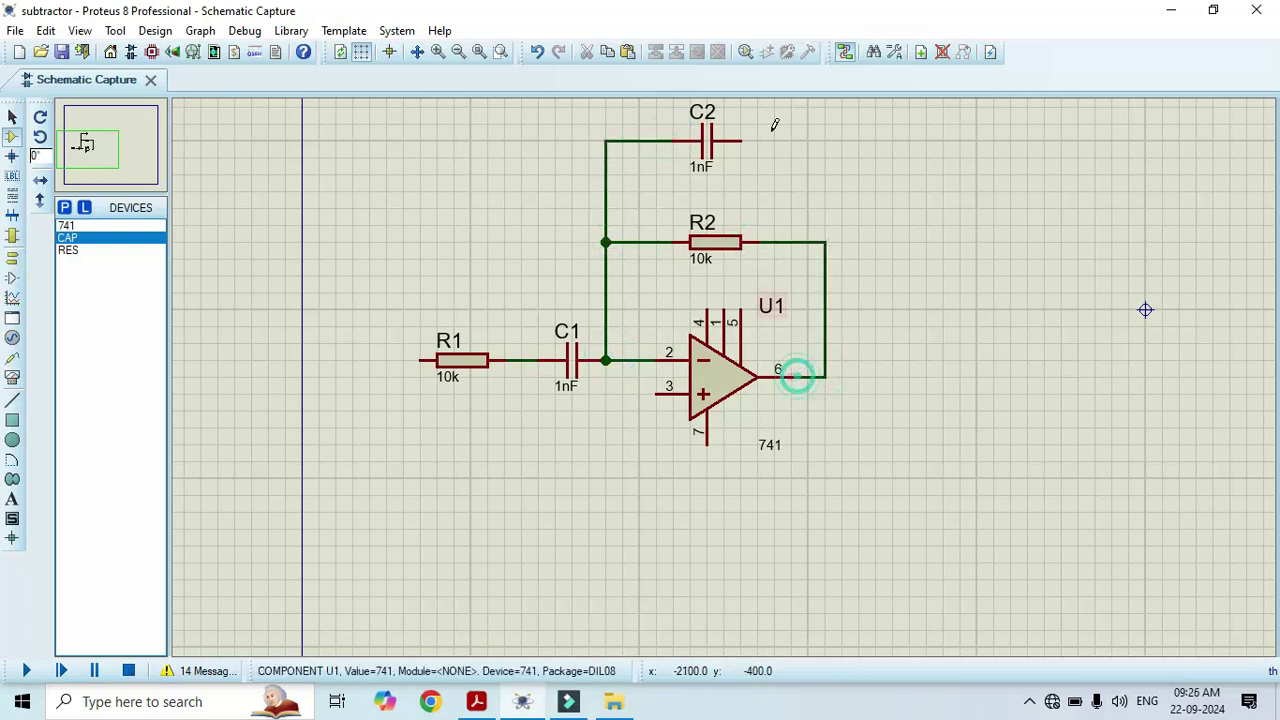
{"action": "left_click", "coordinate": [741, 141]}
{"action": "left_click", "coordinate": [825, 242]}
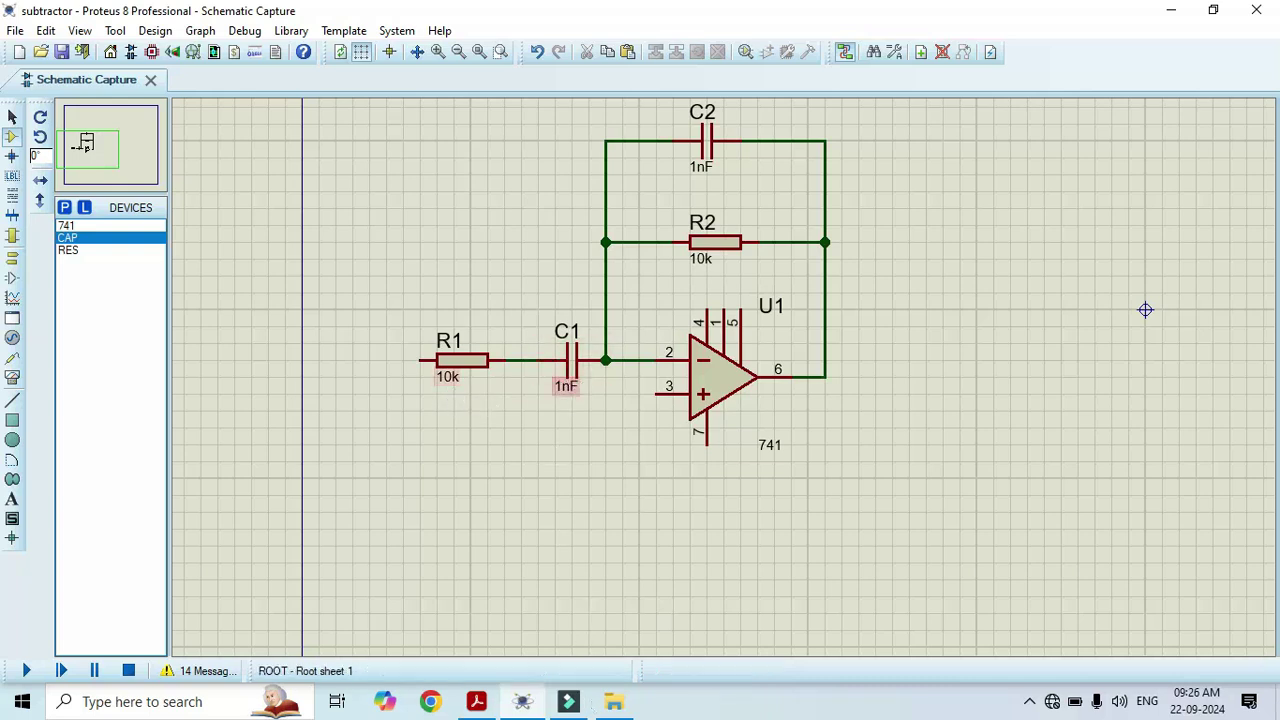
Check the resistor and capacitor values in the Acrobat reference circuit and return to Proteus
{"action": "left_click", "coordinate": [476, 701]}
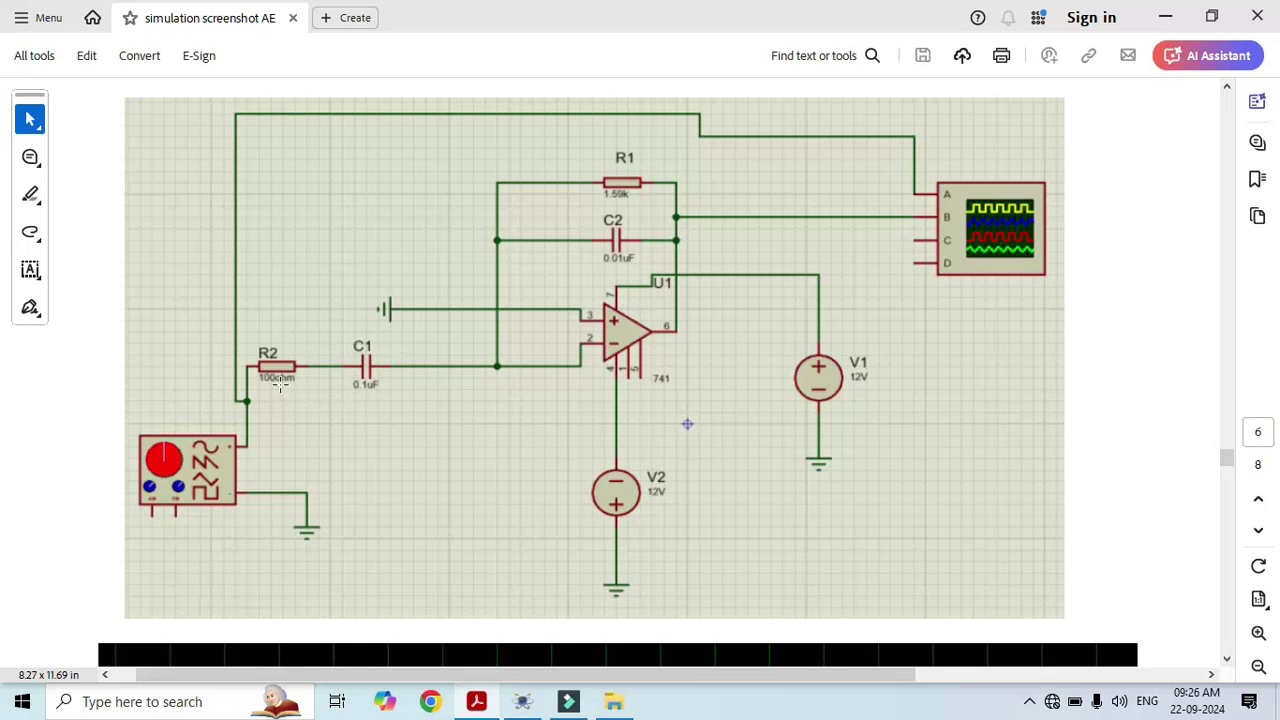
{"action": "left_click", "coordinate": [521, 703]}
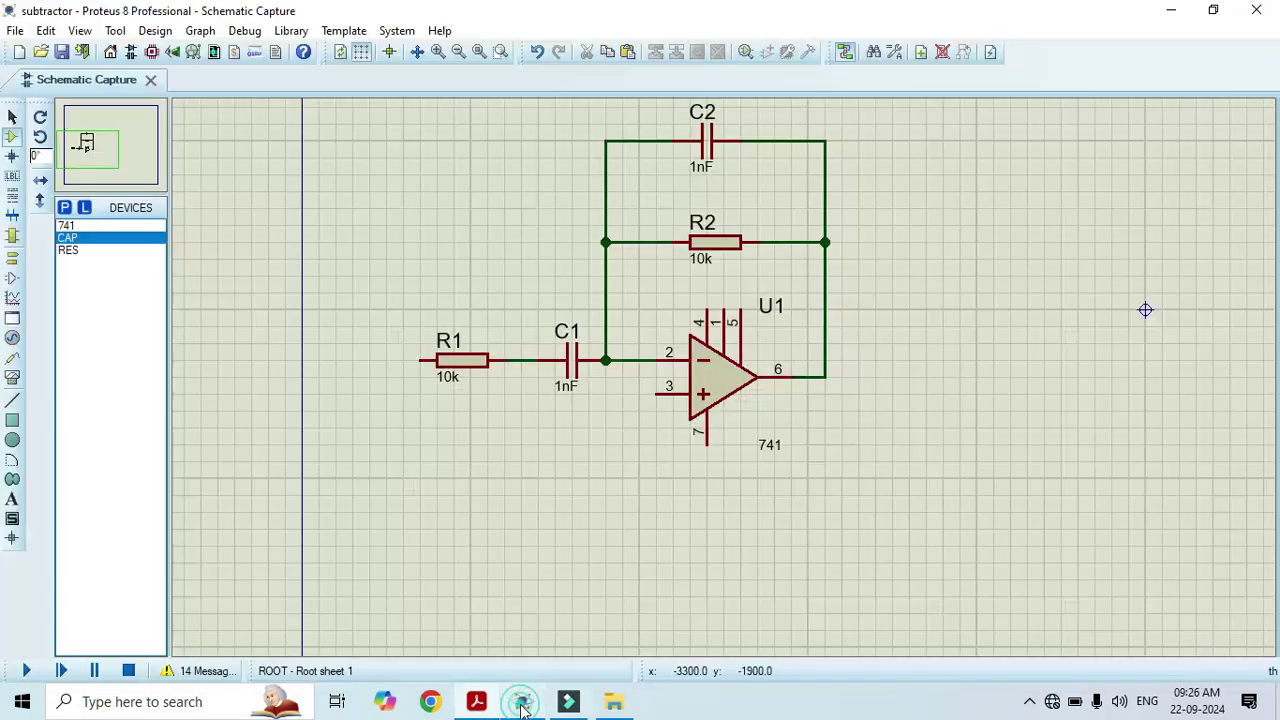
Set resistor R1's value to 100 ohms and capacitor C1's value to 0.1uF
{"action": "double_click", "coordinate": [447, 376]}
{"action": "type", "text": "100 ohms"}
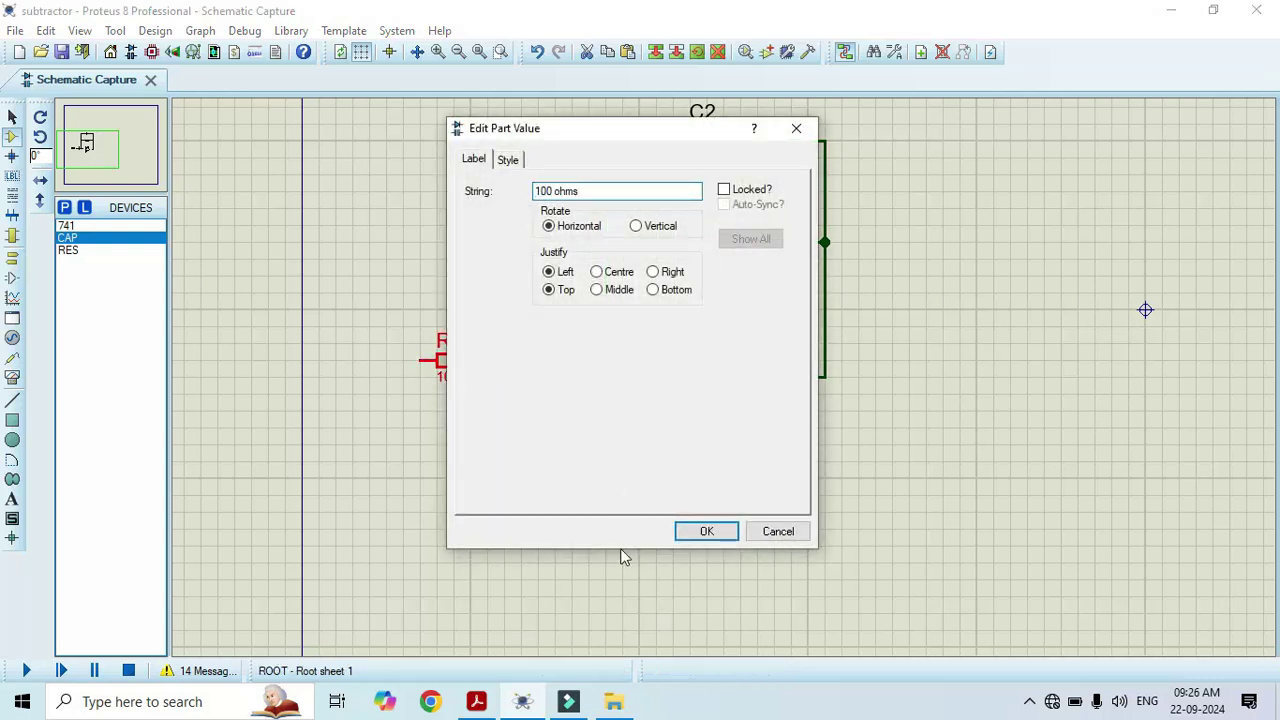
{"action": "left_click", "coordinate": [722, 533]}
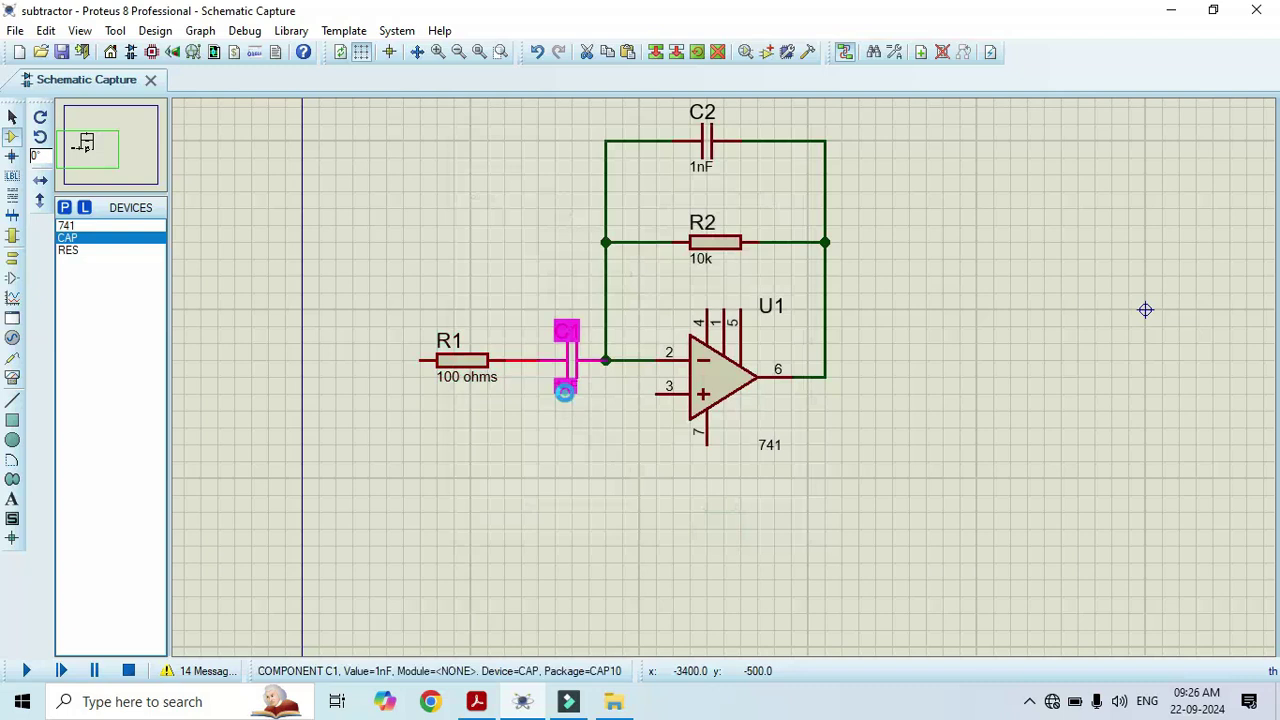
{"action": "double_click", "coordinate": [567, 398]}
{"action": "left_click", "coordinate": [547, 190]}
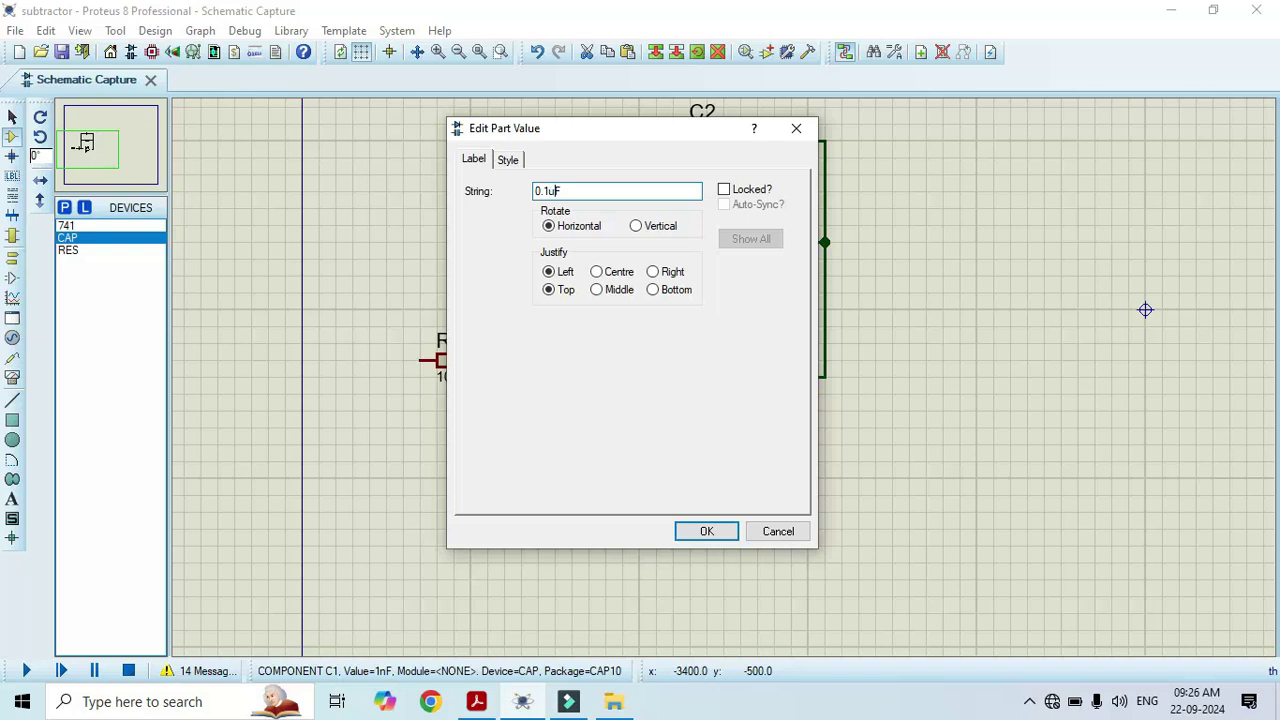
{"action": "left_click", "coordinate": [700, 530]}
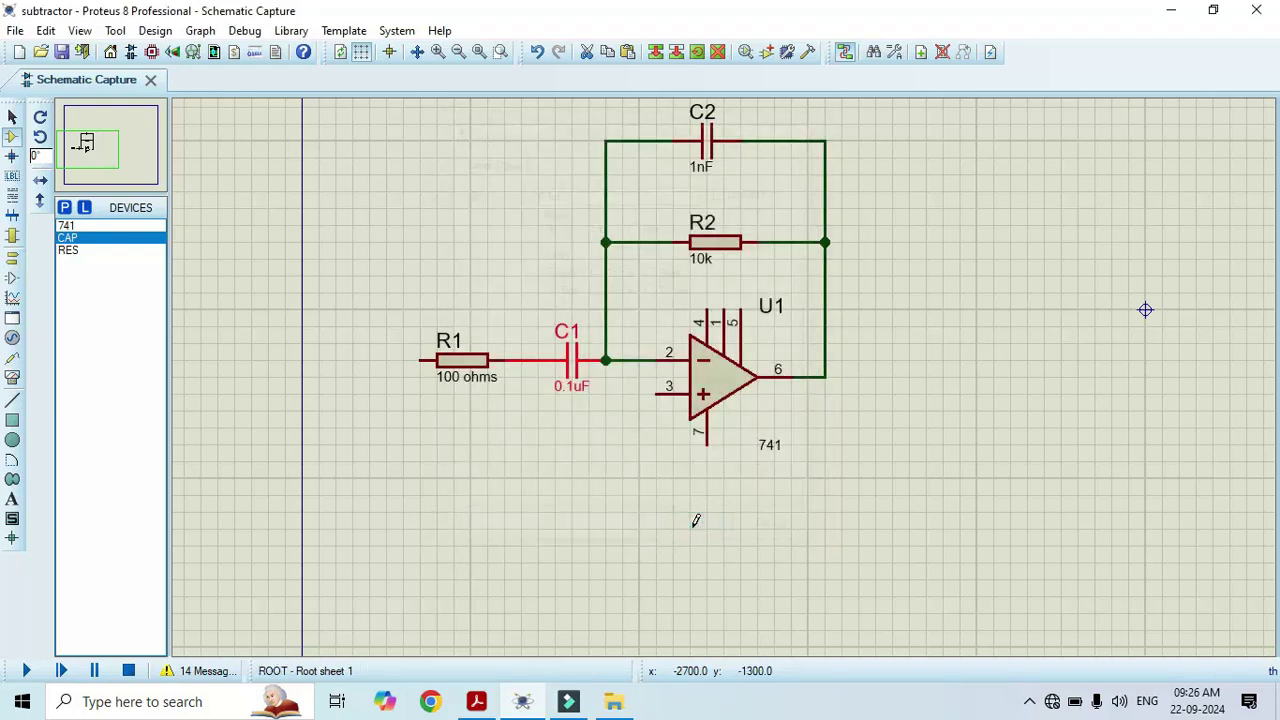
Check the feedback part values in the Acrobat reference circuit, return to Proteus and set R2's value to 1.59k
{"action": "left_click", "coordinate": [476, 701]}
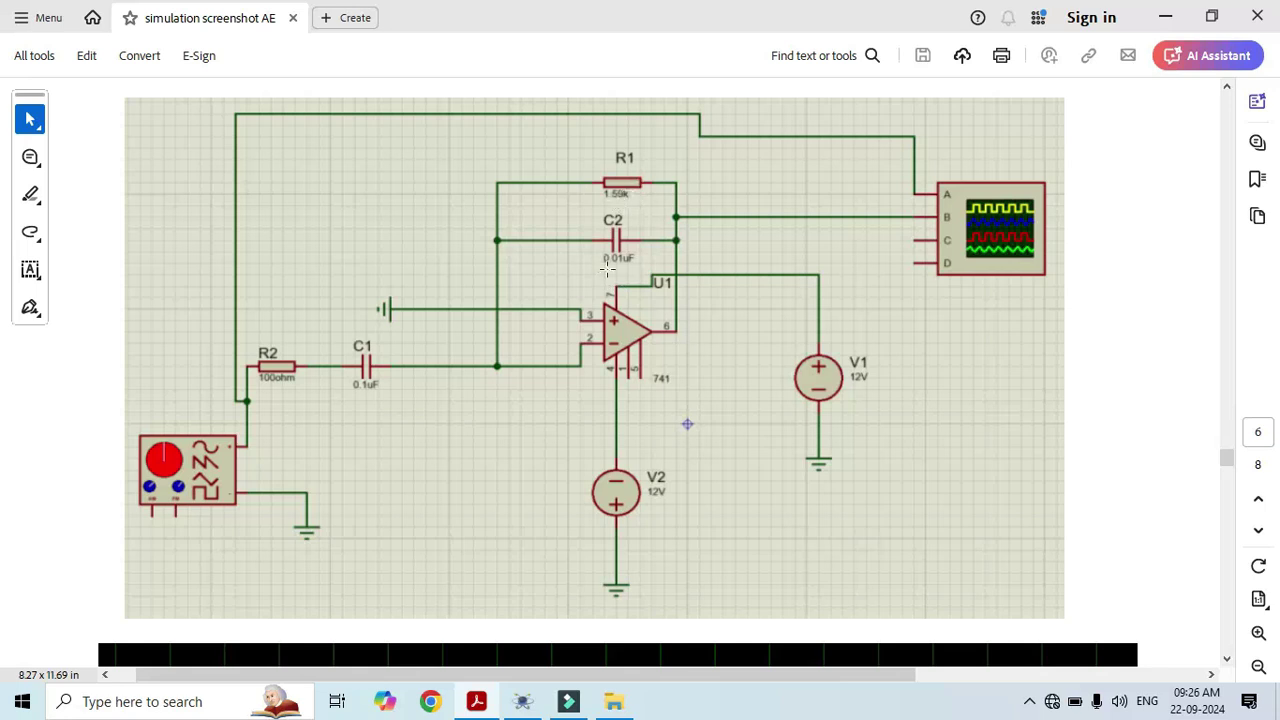
{"action": "left_click", "coordinate": [567, 701]}
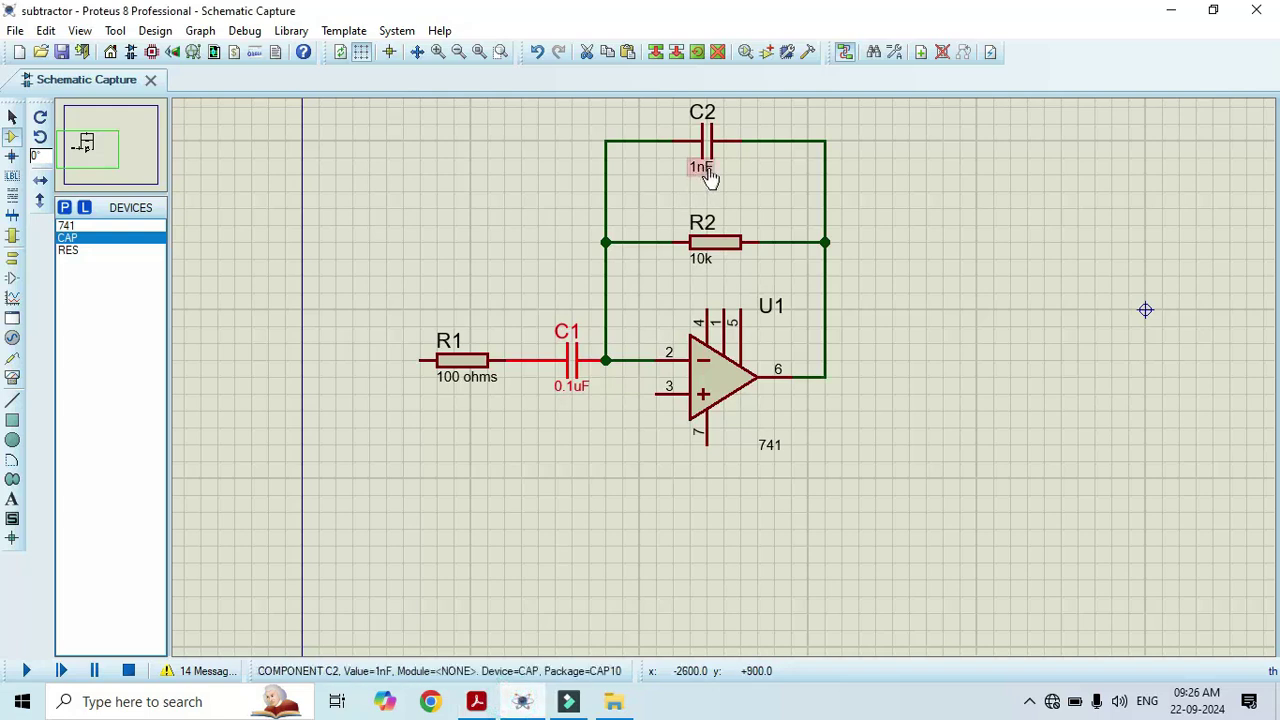
{"action": "double_click", "coordinate": [697, 255]}
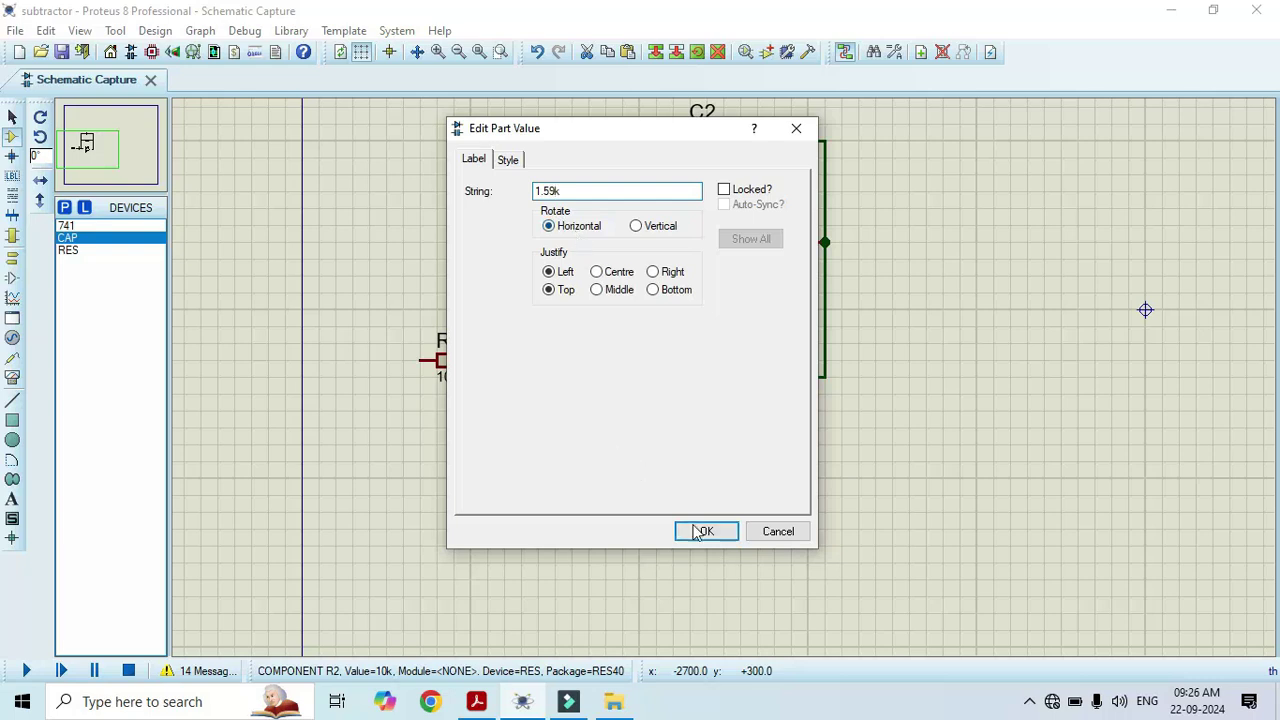
{"action": "left_click", "coordinate": [697, 531]}
Recheck the reference circuit and set feedback capacitor C2's value to 0.01uF
{"action": "left_click", "coordinate": [707, 177]}
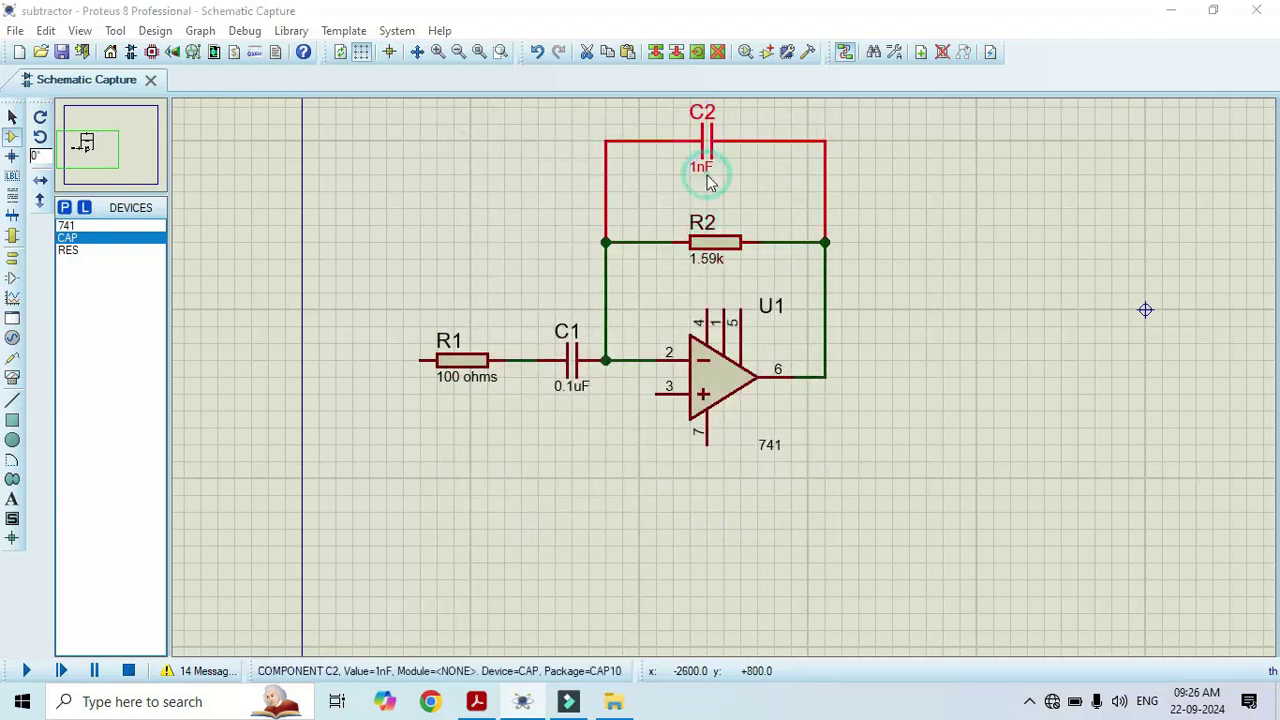
{"action": "left_click", "coordinate": [791, 129]}
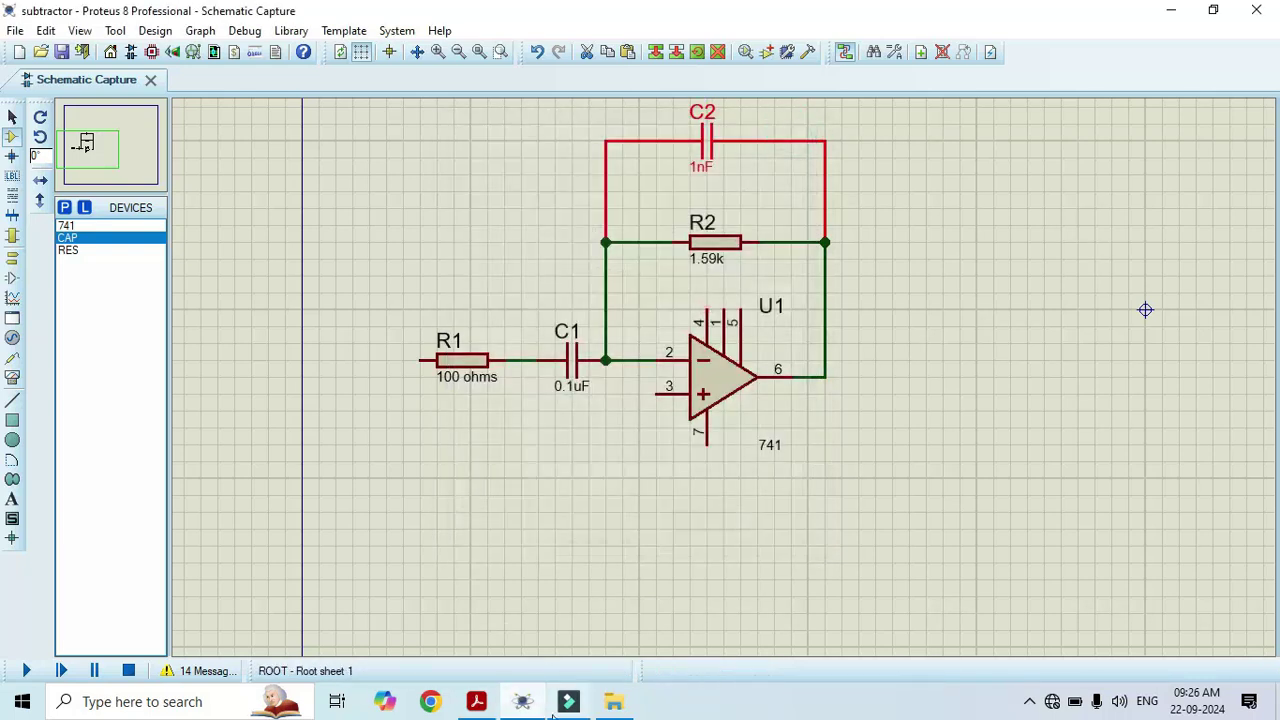
{"action": "left_click", "coordinate": [480, 703]}
{"action": "left_click", "coordinate": [480, 703]}
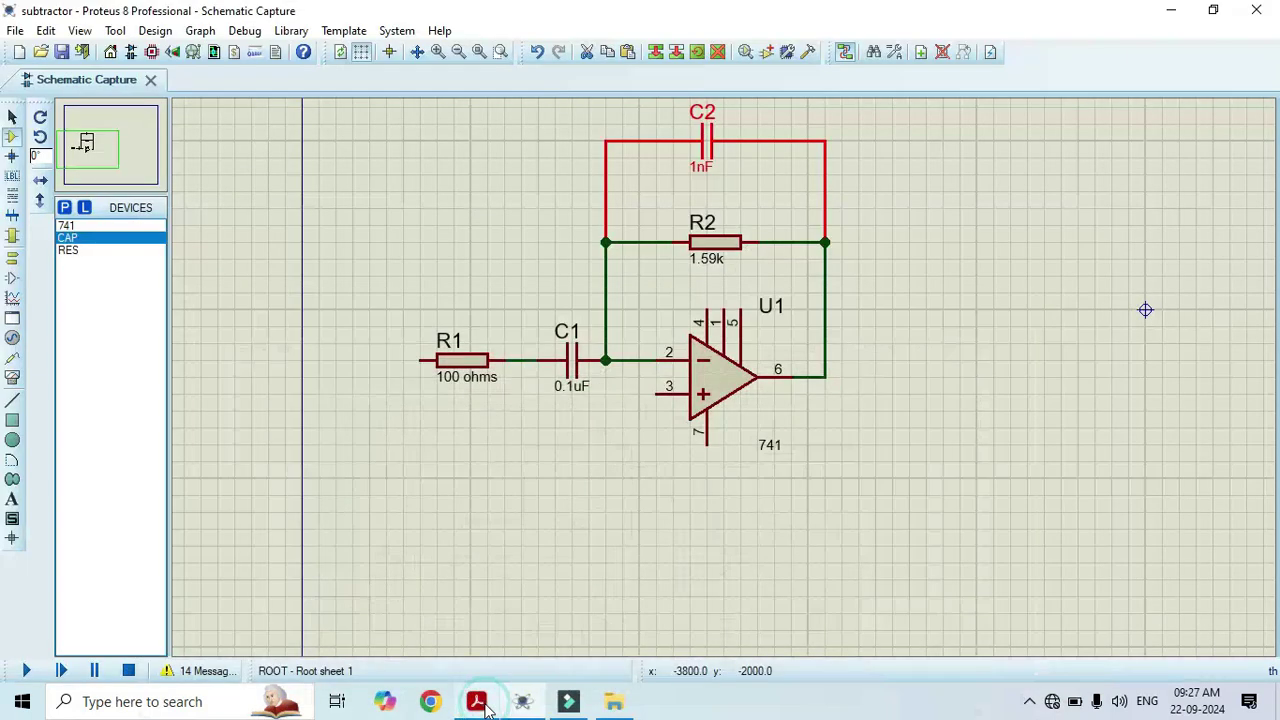
{"action": "mouse_move", "coordinate": [540, 708]}
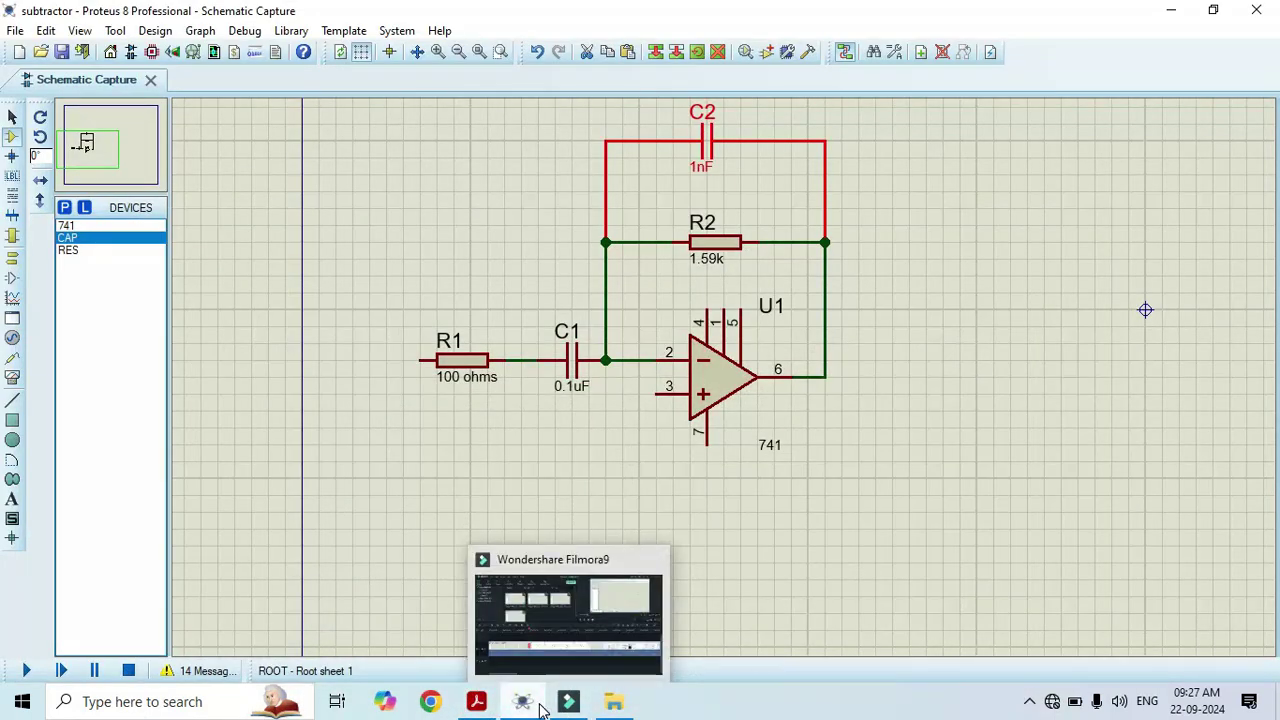
{"action": "double_click", "coordinate": [712, 170]}
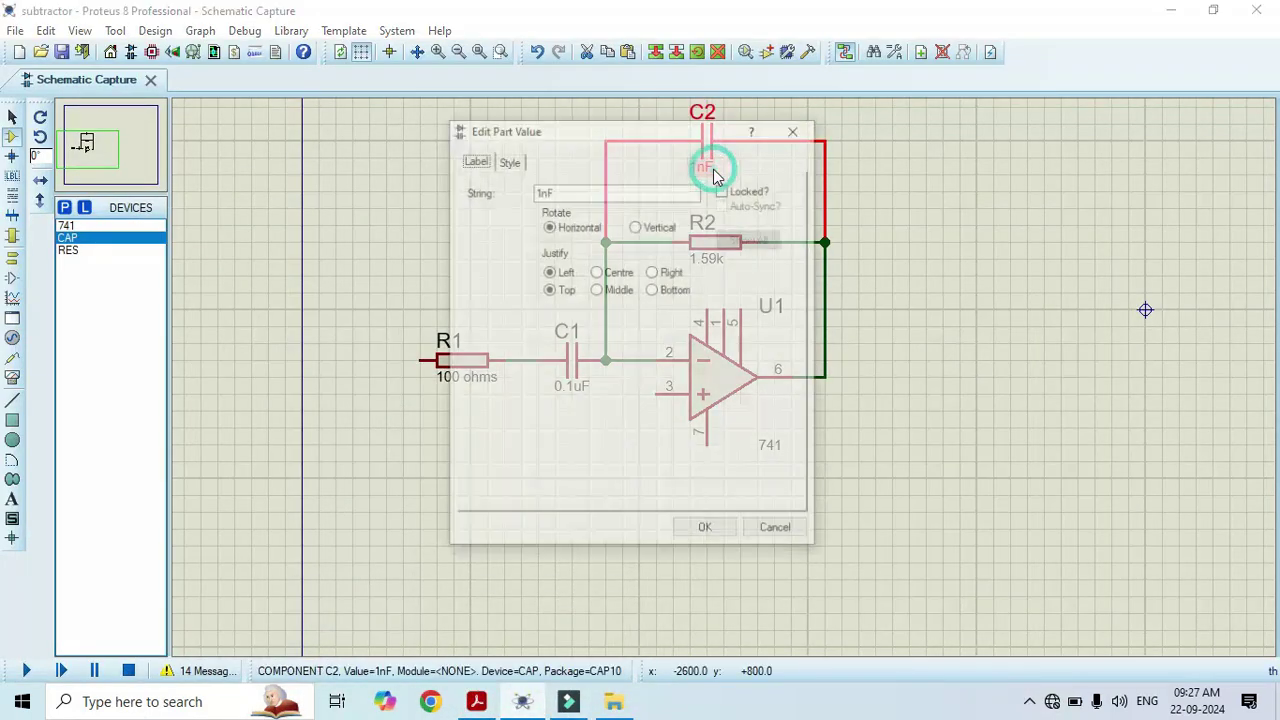
{"action": "left_click", "coordinate": [543, 190]}
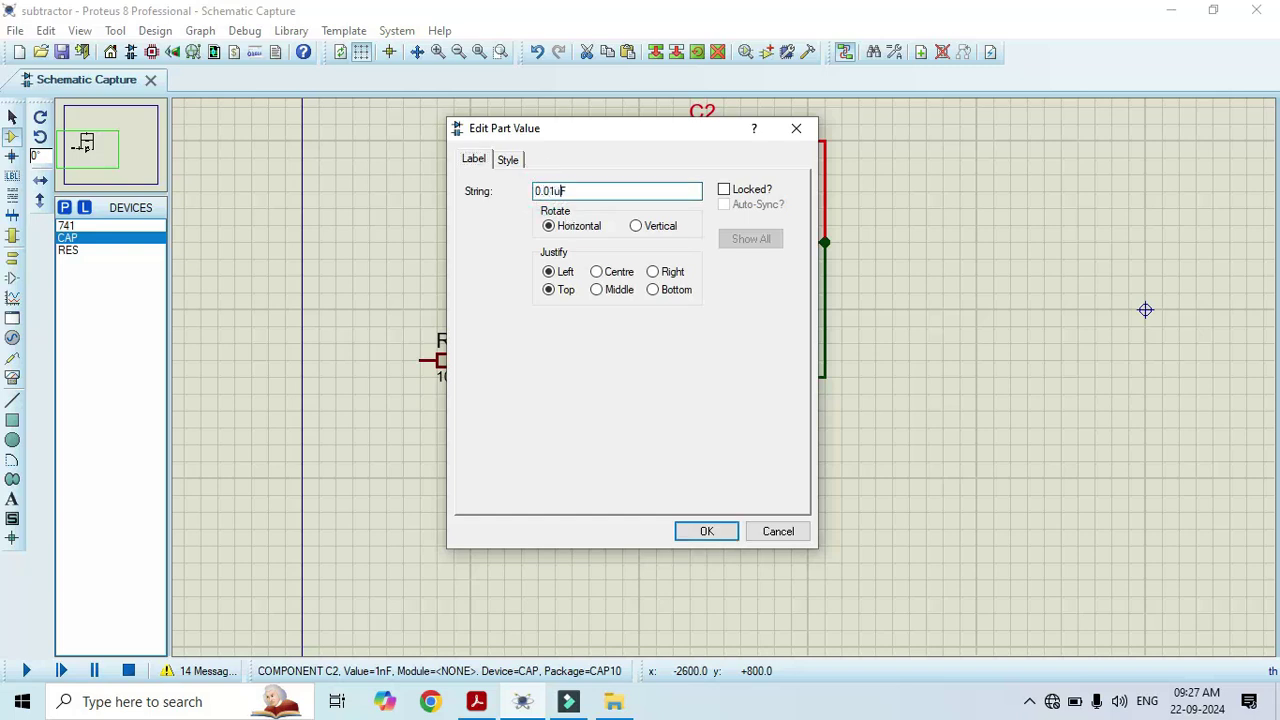
{"action": "left_click", "coordinate": [720, 533]}
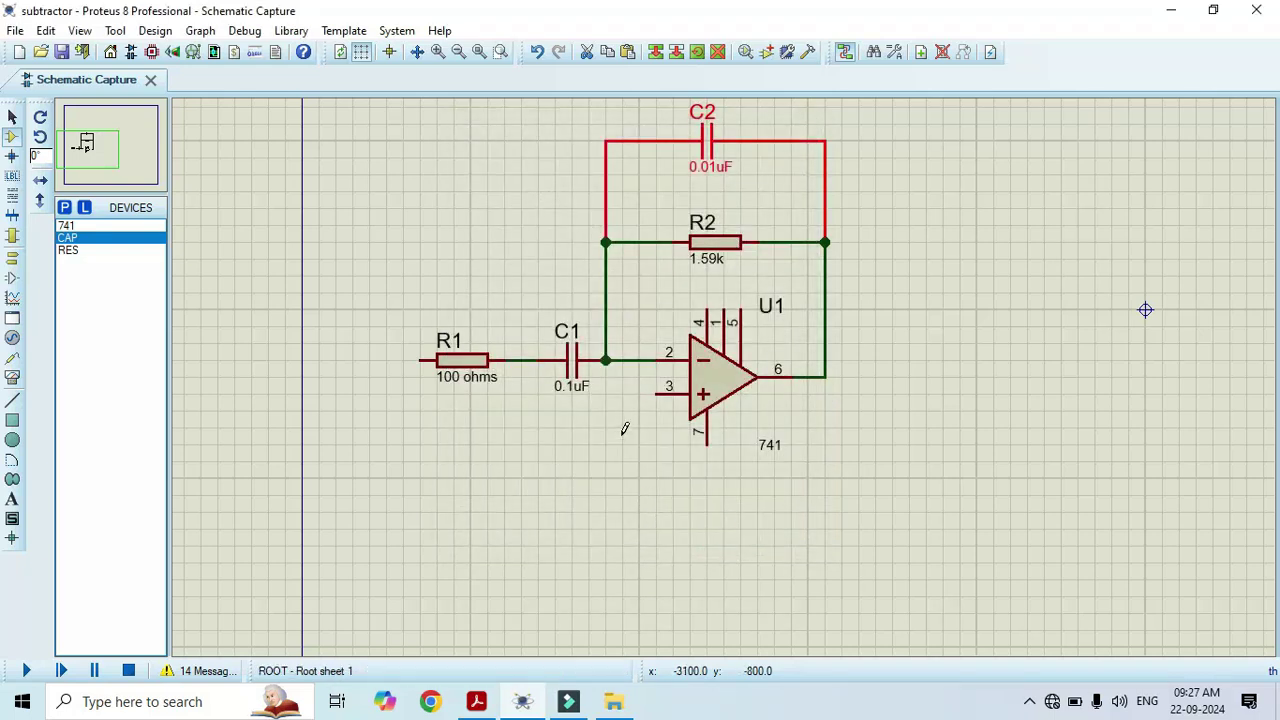
Place one power terminal above and one below the op-amp's input side, and flip the lower one to point downward
{"action": "left_click", "coordinate": [13, 258]}
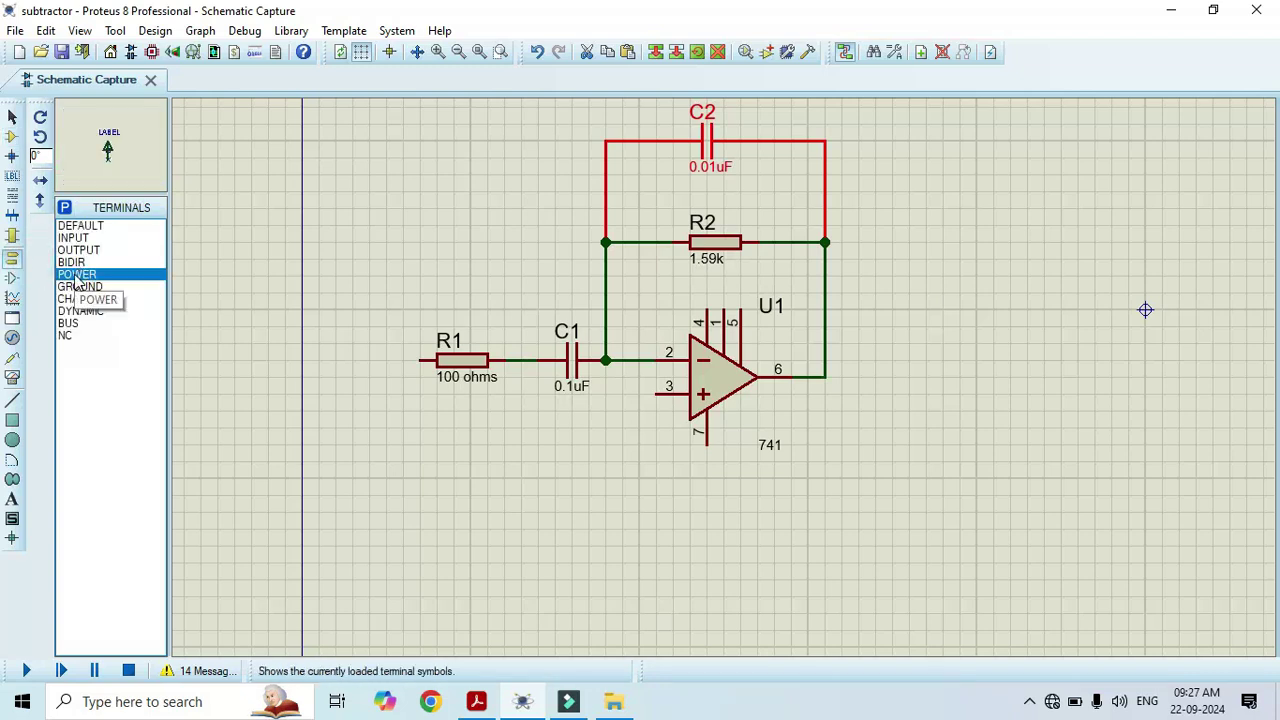
{"action": "left_click", "coordinate": [645, 295]}
{"action": "left_click", "coordinate": [641, 497]}
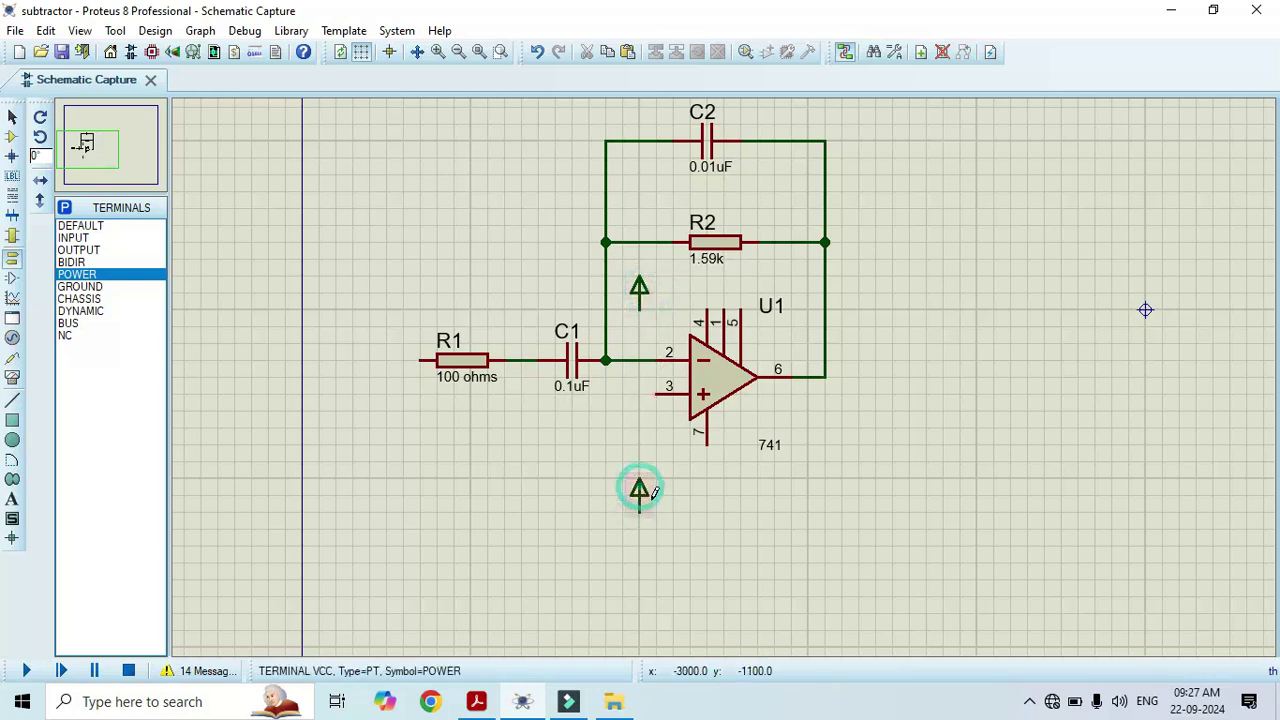
{"action": "right_click", "coordinate": [640, 497]}
{"action": "left_click", "coordinate": [705, 288]}
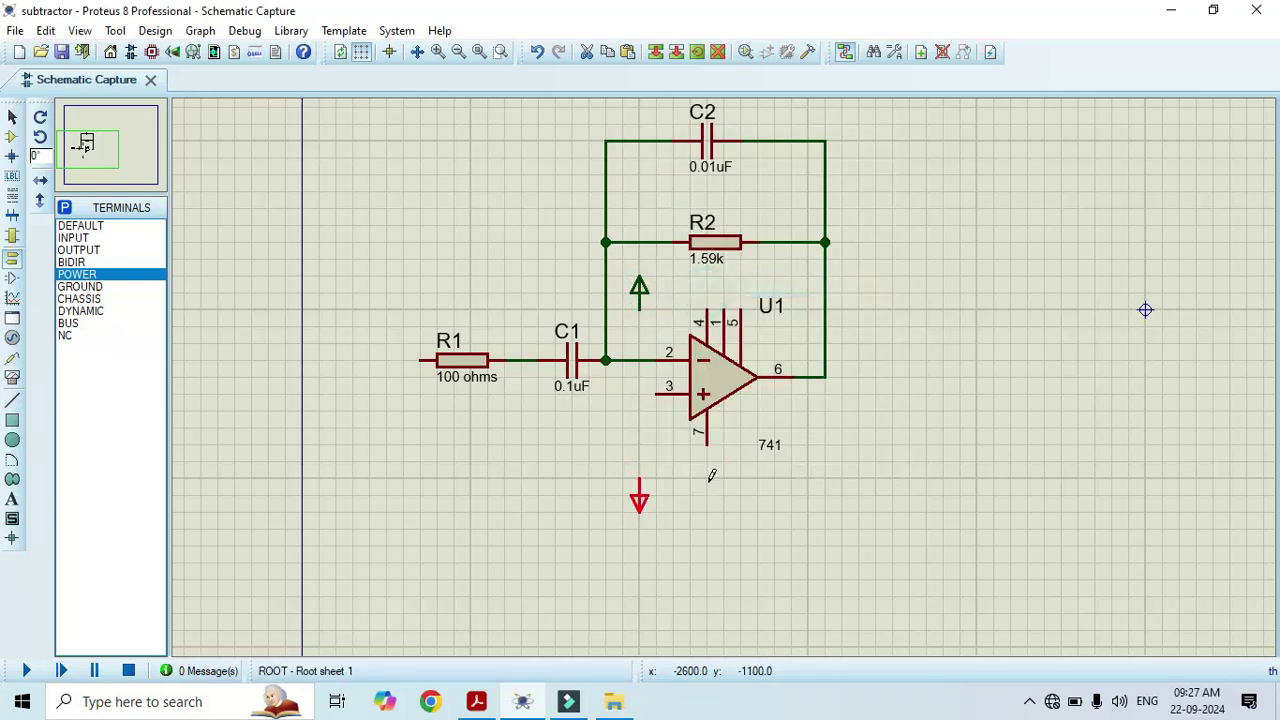
Wire op-amp pin 7 to the lower power terminal and pin 4 to the upper power terminal
{"action": "left_click", "coordinate": [708, 443]}
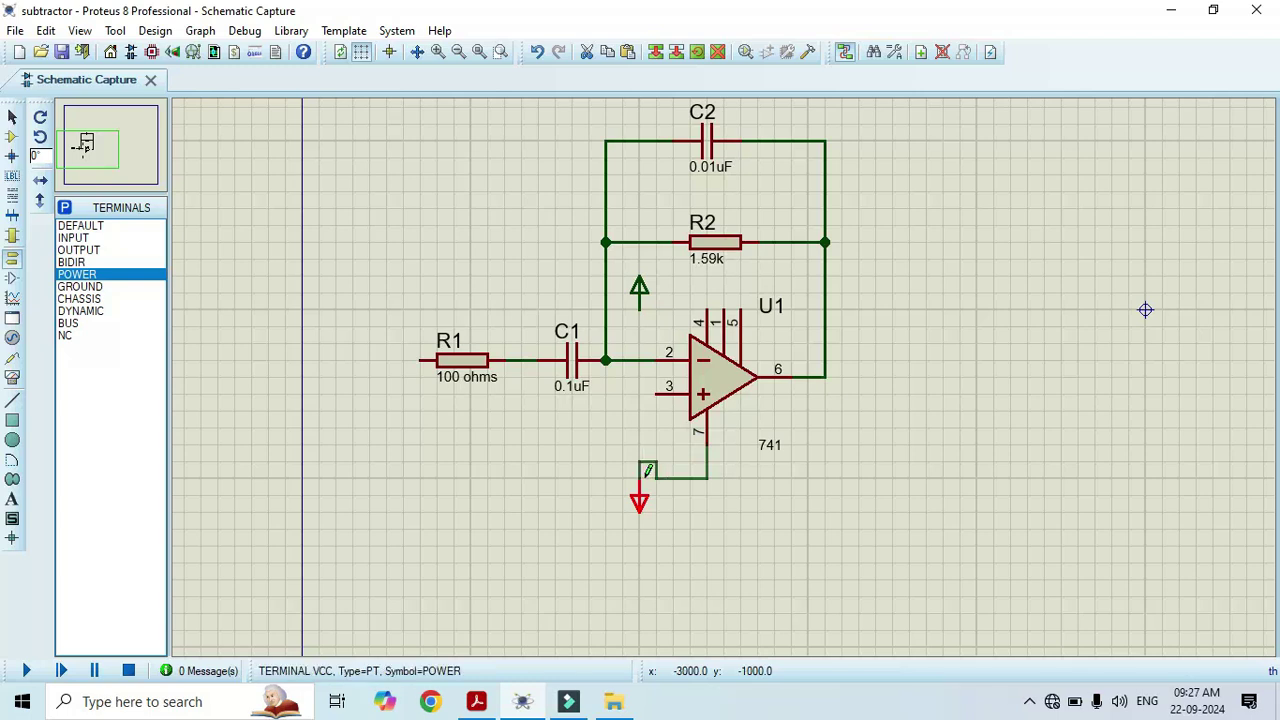
{"action": "left_click", "coordinate": [645, 478]}
{"action": "left_click", "coordinate": [707, 312]}
{"action": "left_click", "coordinate": [640, 304]}
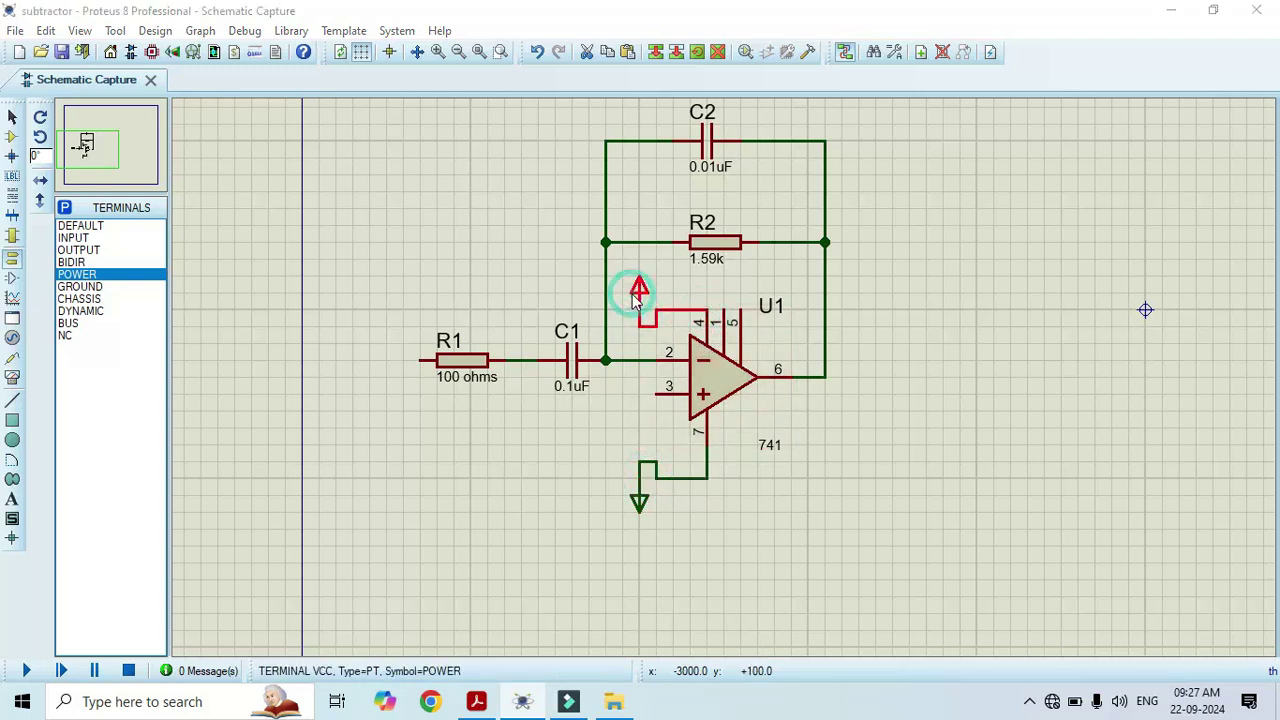
Label the upper power terminal at pin 4 as -12 and the lower one at pin 7 as +12
{"action": "double_click", "coordinate": [640, 288]}
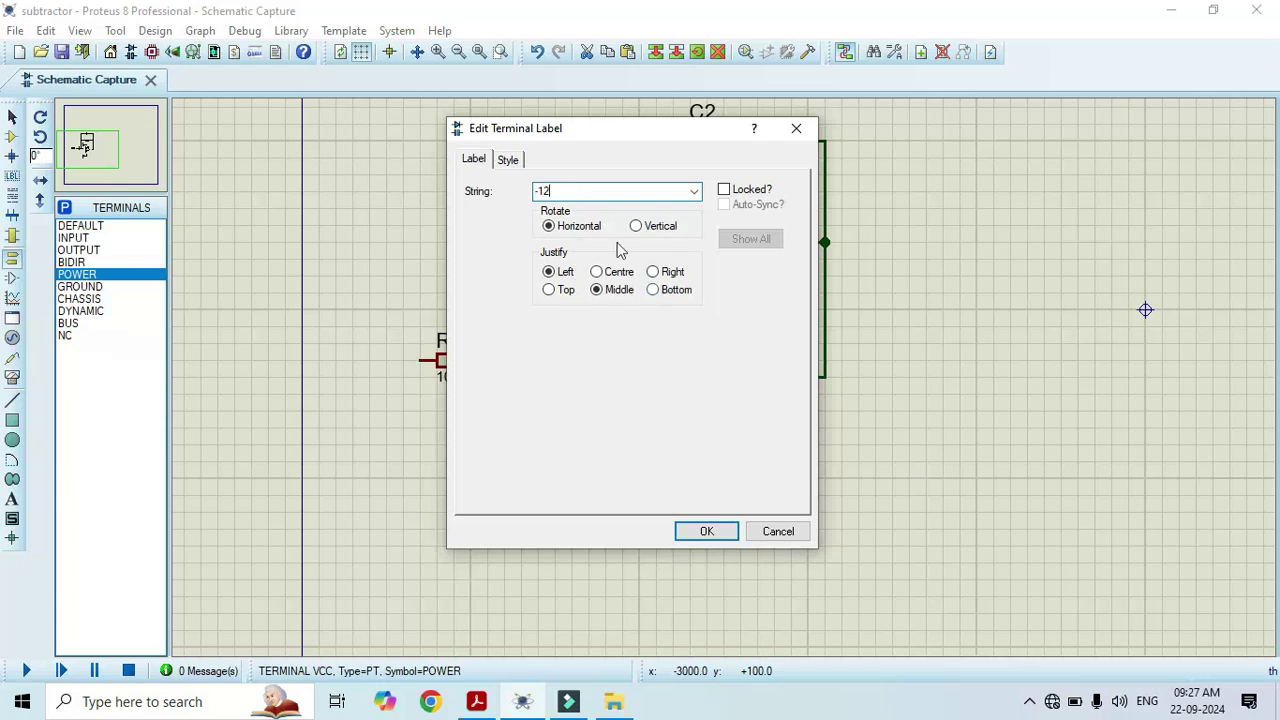
{"action": "left_click", "coordinate": [718, 530]}
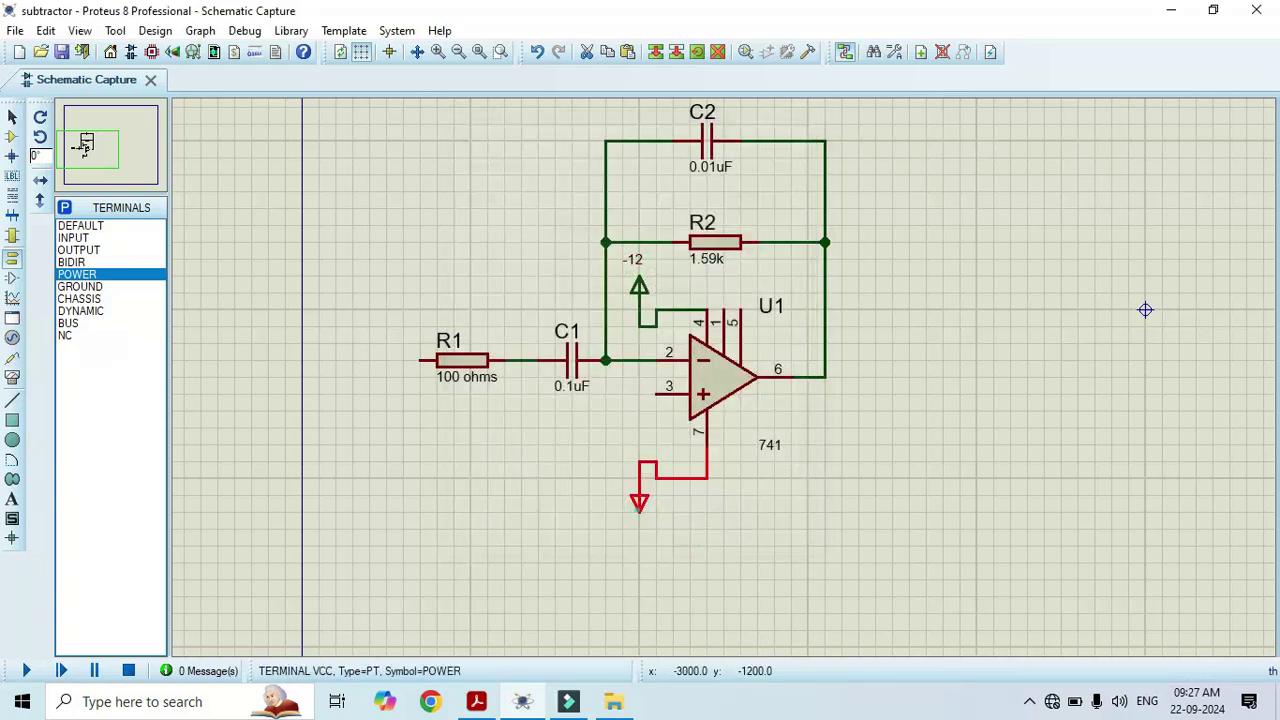
{"action": "double_click", "coordinate": [640, 503]}
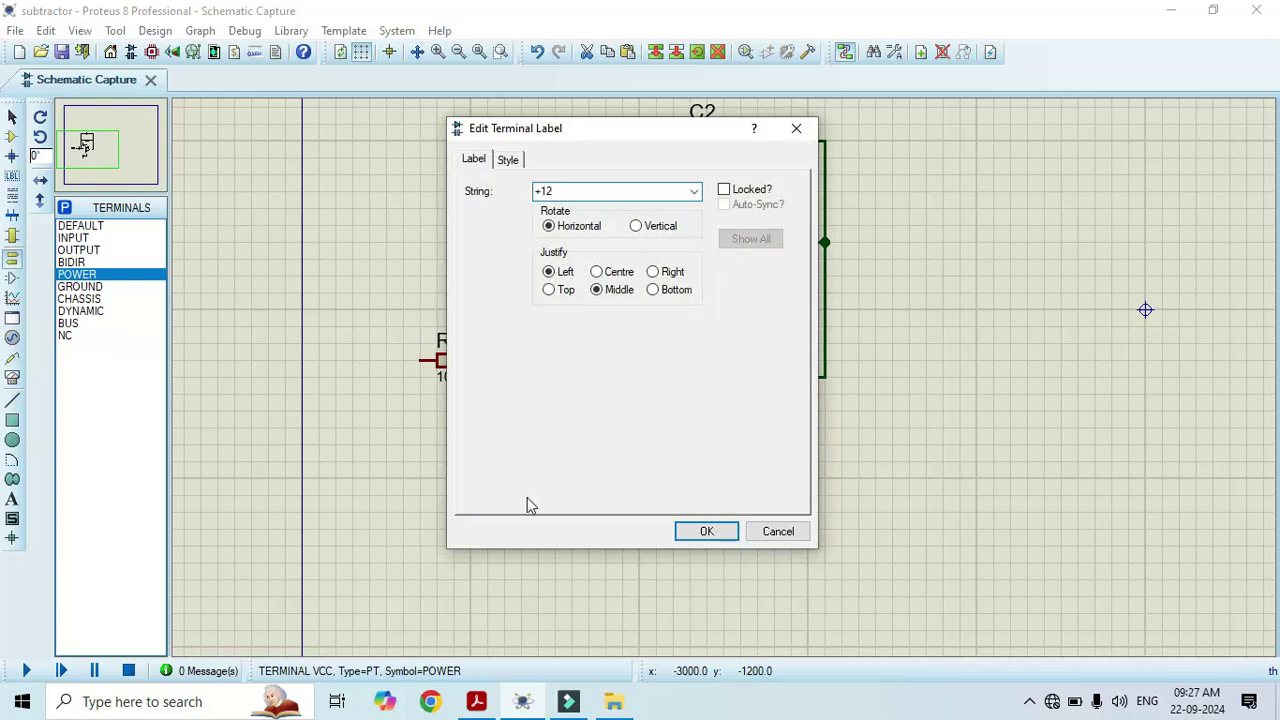
{"action": "left_click", "coordinate": [722, 530]}
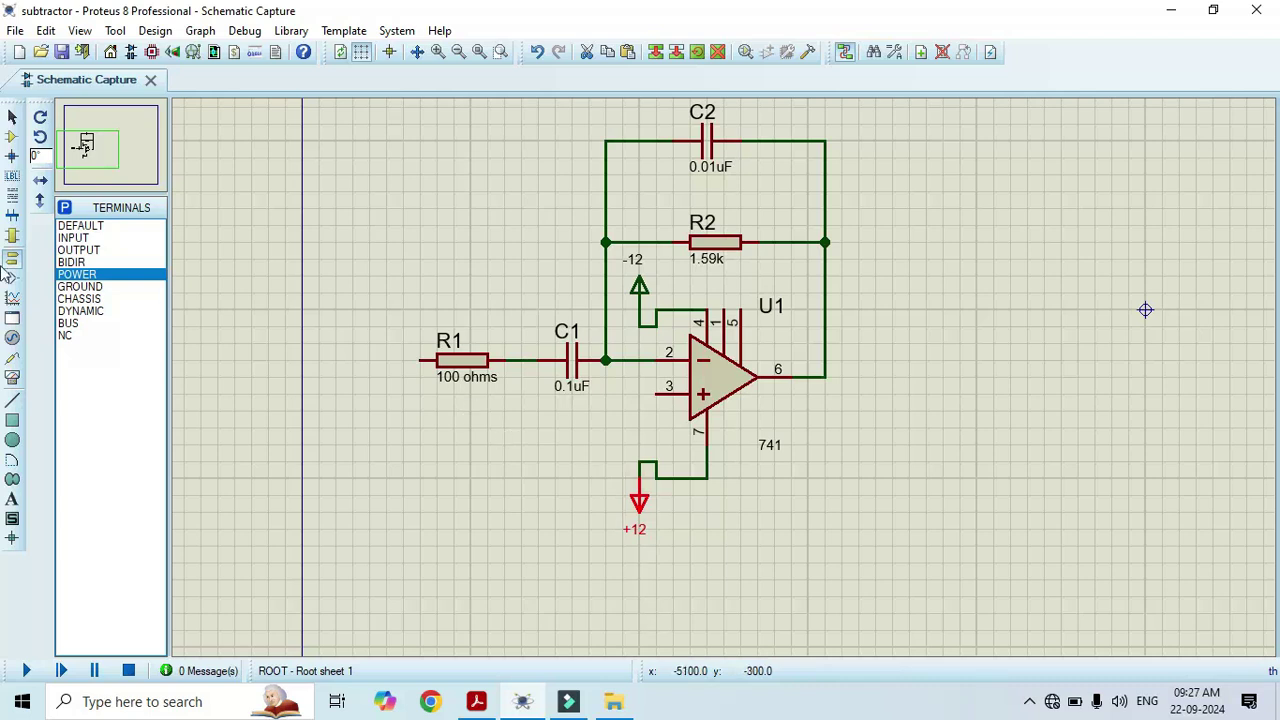
Place a ground terminal below C1 and wire the op-amp's non-inverting input pin 3 to it
{"action": "left_click", "coordinate": [79, 286]}
{"action": "left_click", "coordinate": [540, 449]}
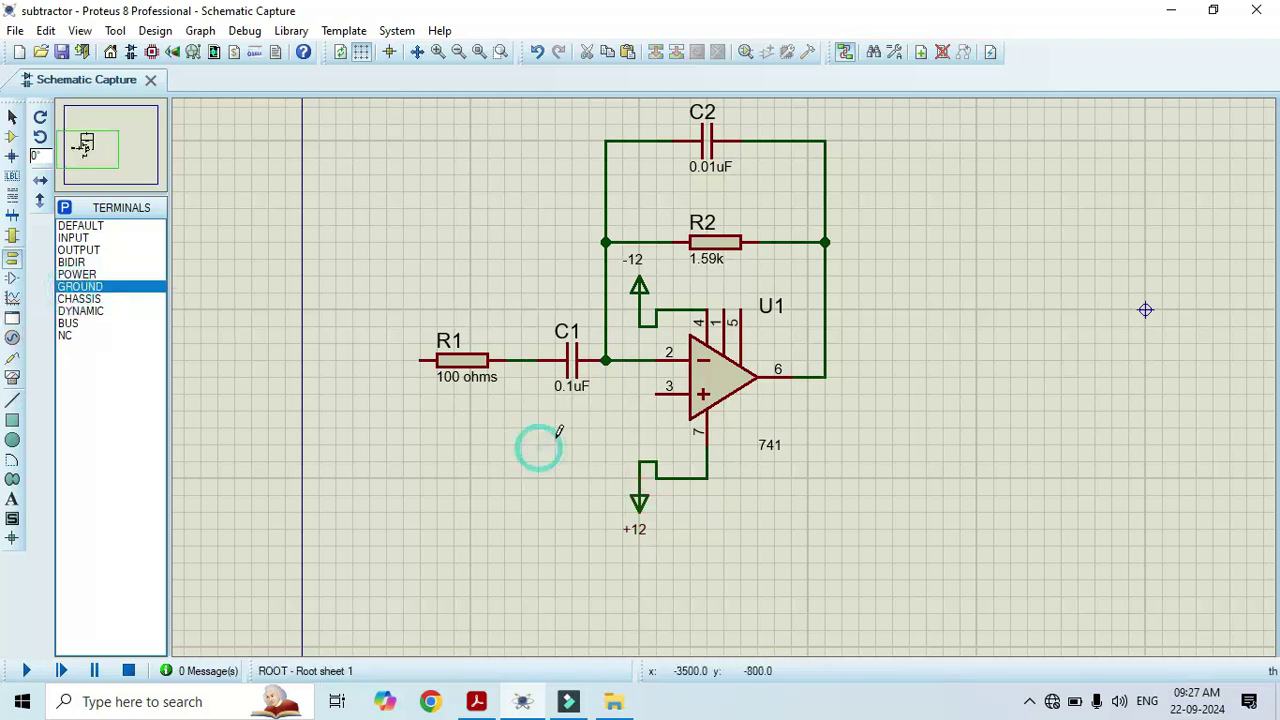
{"action": "left_click", "coordinate": [555, 440]}
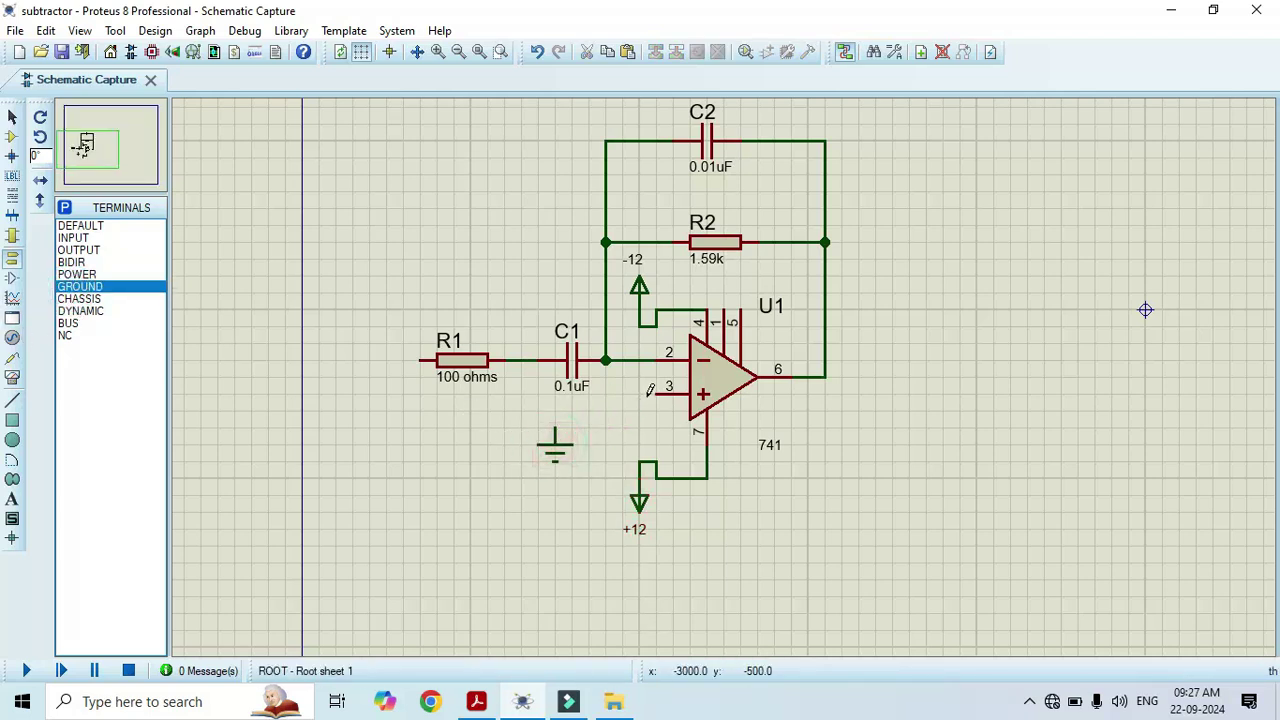
{"action": "left_click", "coordinate": [650, 390]}
{"action": "left_click", "coordinate": [555, 432]}
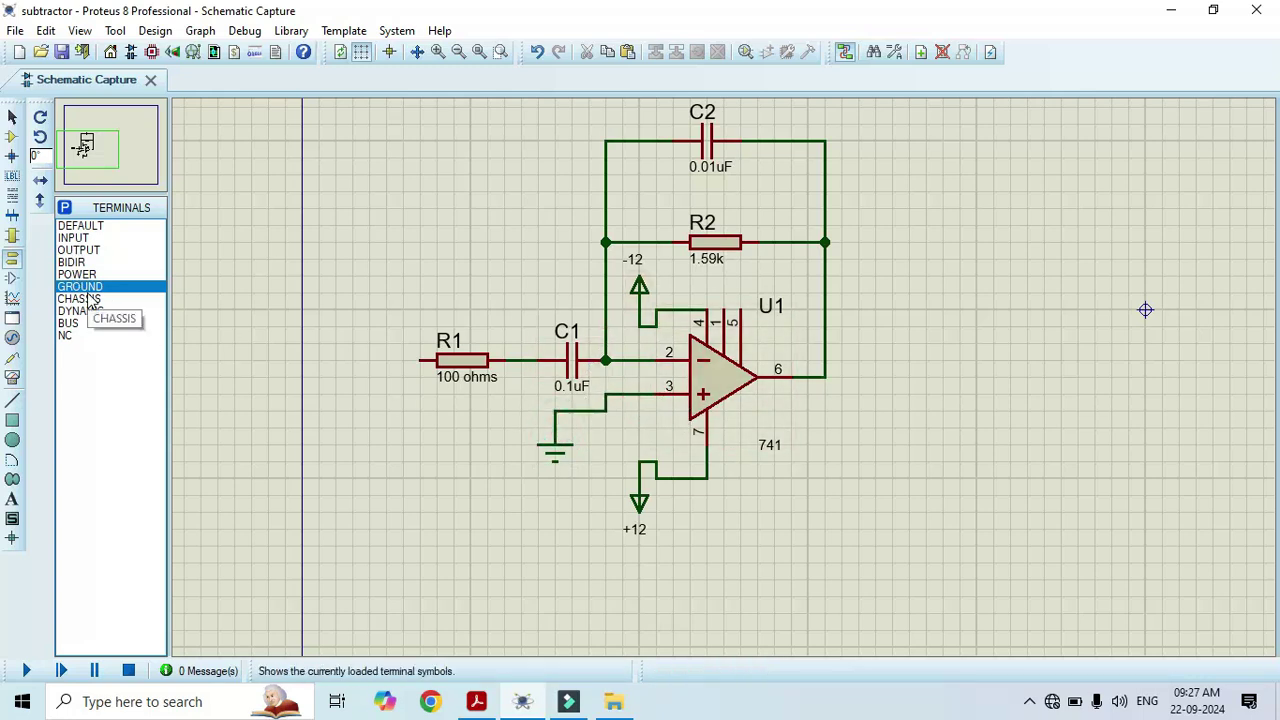
Make room on the input side of the circuit and place a signal generator instrument below and to the left of R1
{"action": "left_click", "coordinate": [13, 378]}
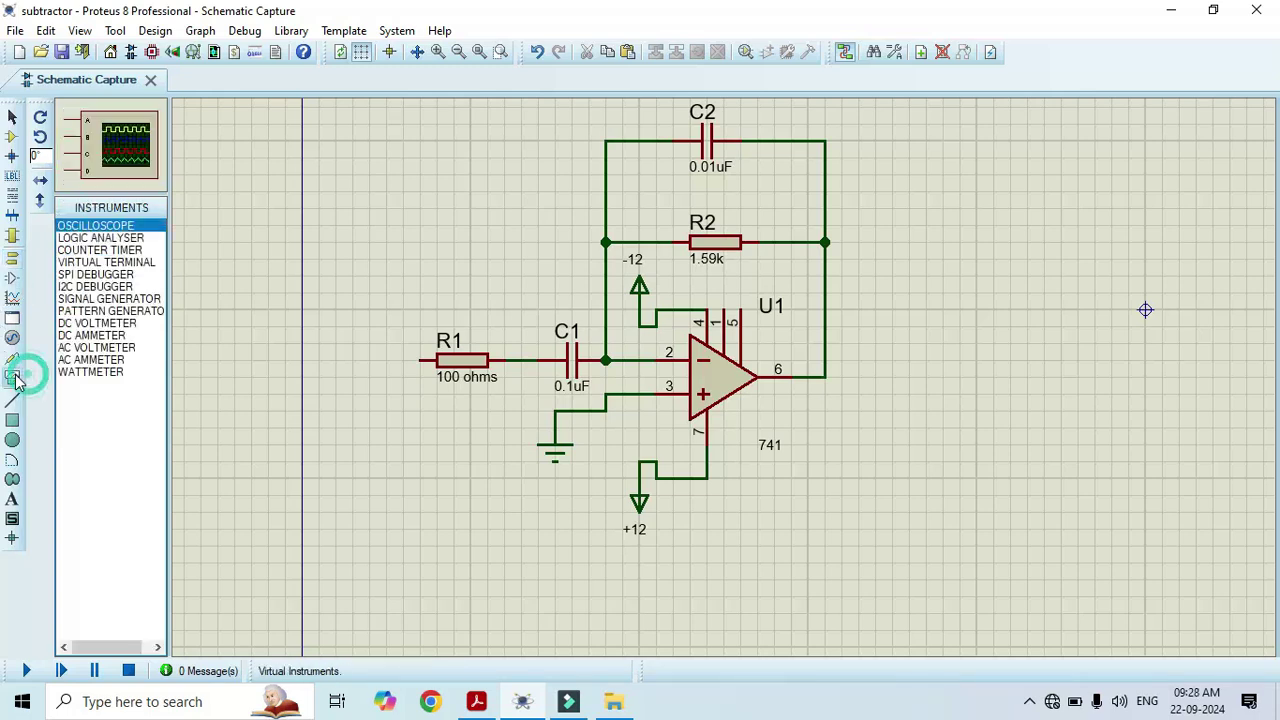
{"action": "left_click", "coordinate": [82, 299]}
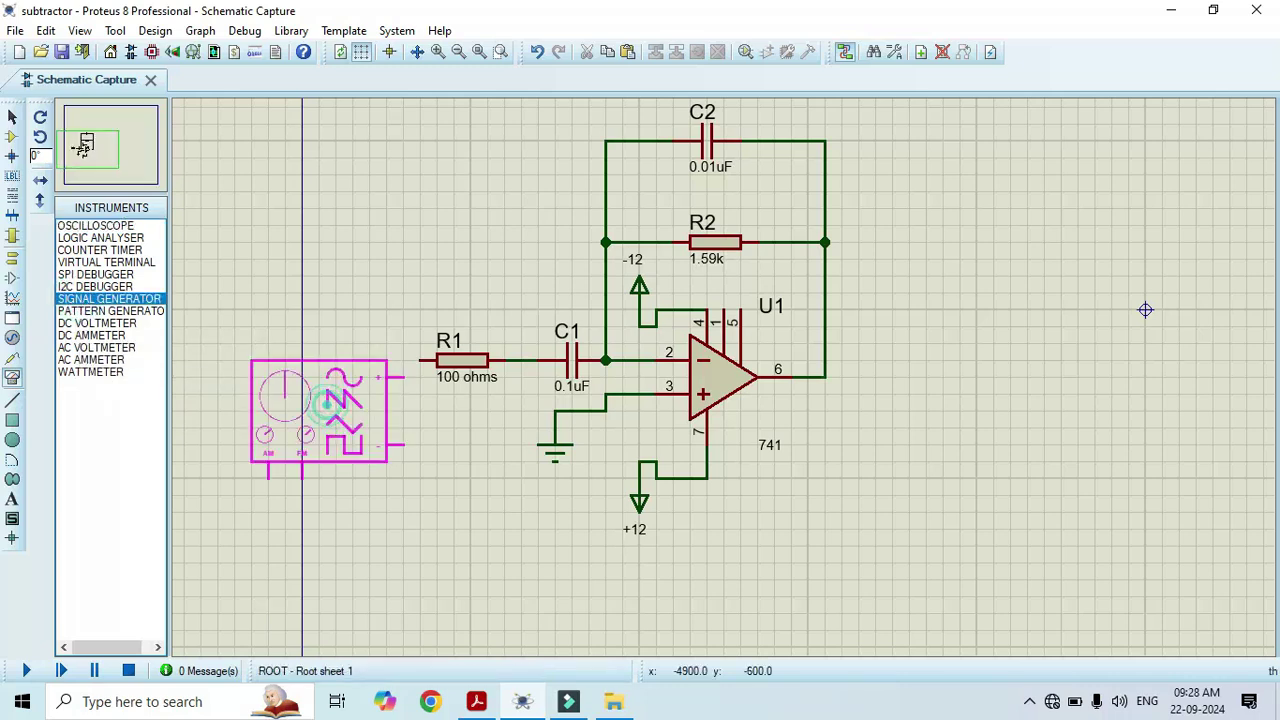
{"action": "scroll", "coordinate": [1145, 310], "scroll_direction": "down", "scroll_amount": 1}
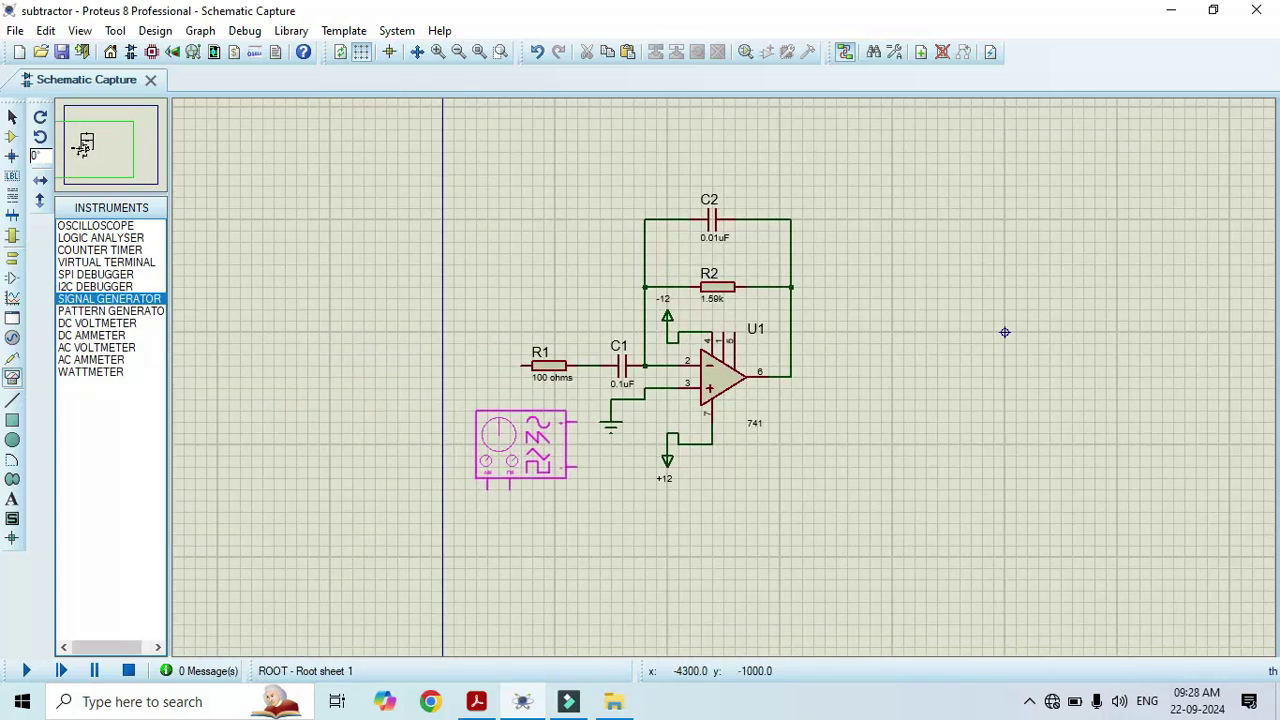
{"action": "scroll", "coordinate": [465, 410], "scroll_direction": "up", "scroll_amount": 2}
{"action": "scroll", "coordinate": [465, 410], "scroll_direction": "down", "scroll_amount": 1}
{"action": "scroll", "coordinate": [735, 370], "scroll_direction": "down", "scroll_amount": 1}
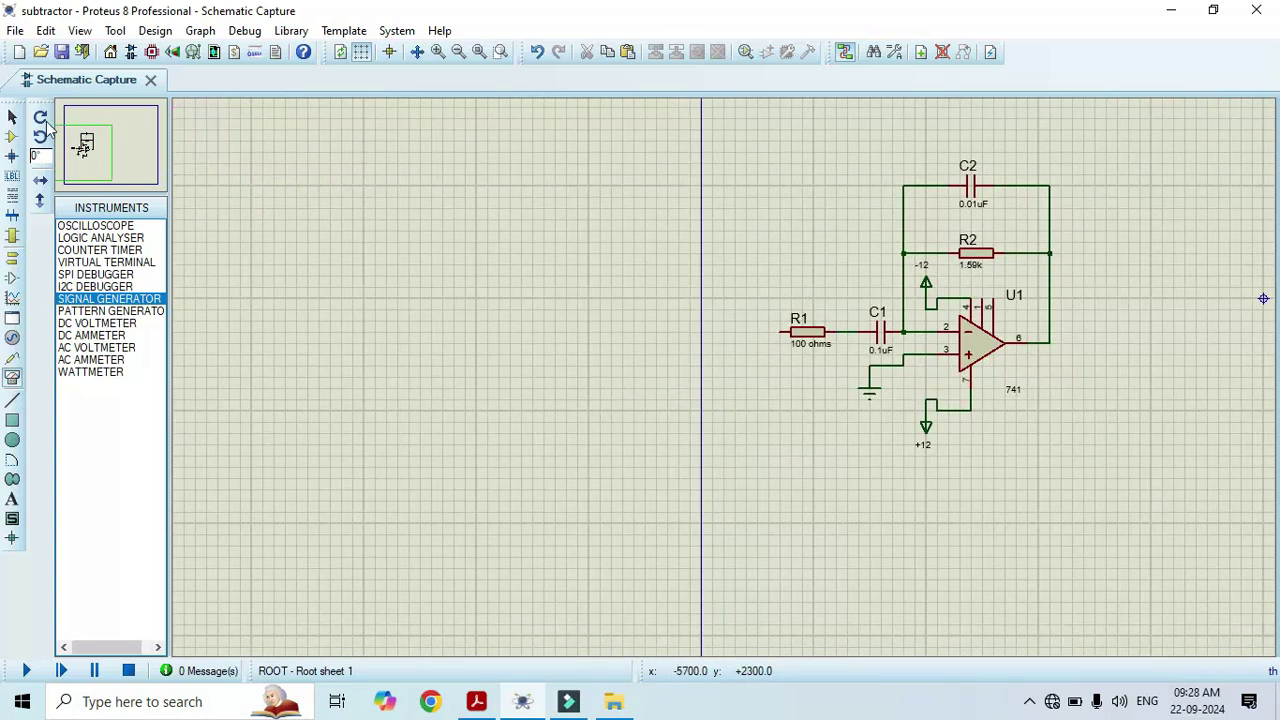
{"action": "left_click", "coordinate": [110, 147]}
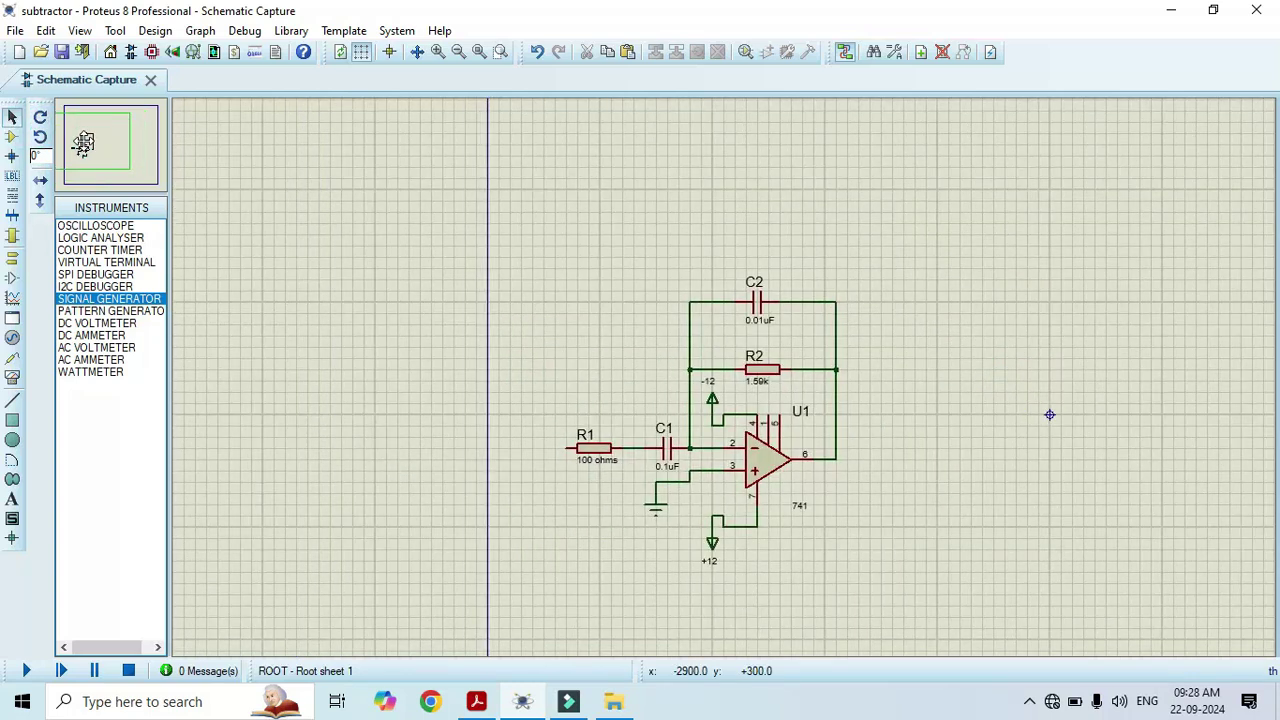
{"action": "scroll", "coordinate": [697, 466], "scroll_direction": "up", "scroll_amount": 1}
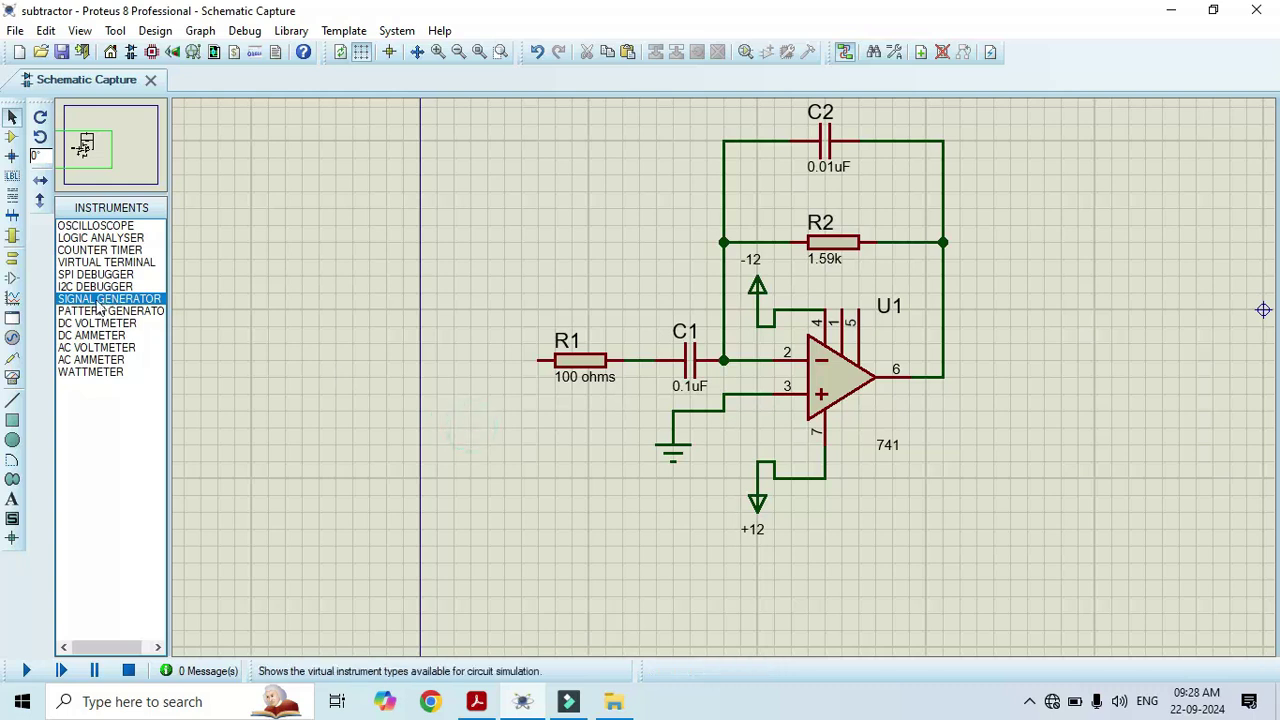
{"action": "left_click", "coordinate": [12, 140]}
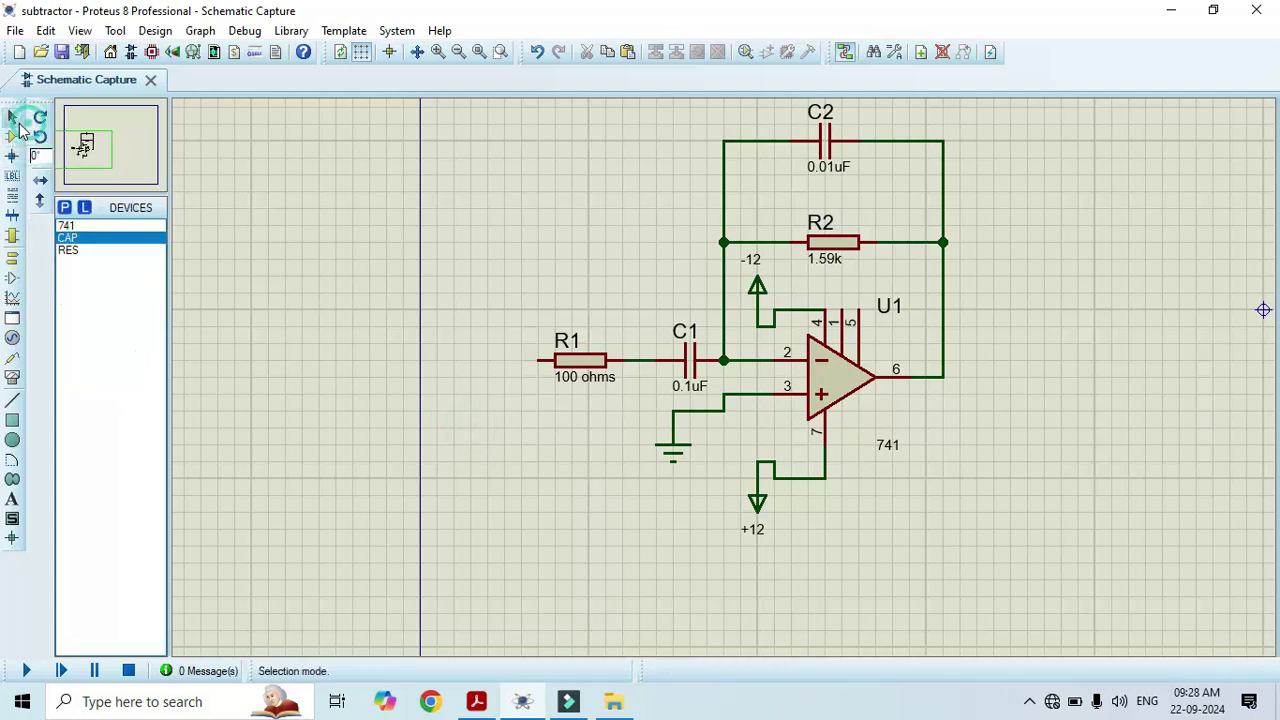
{"action": "left_click", "coordinate": [13, 378]}
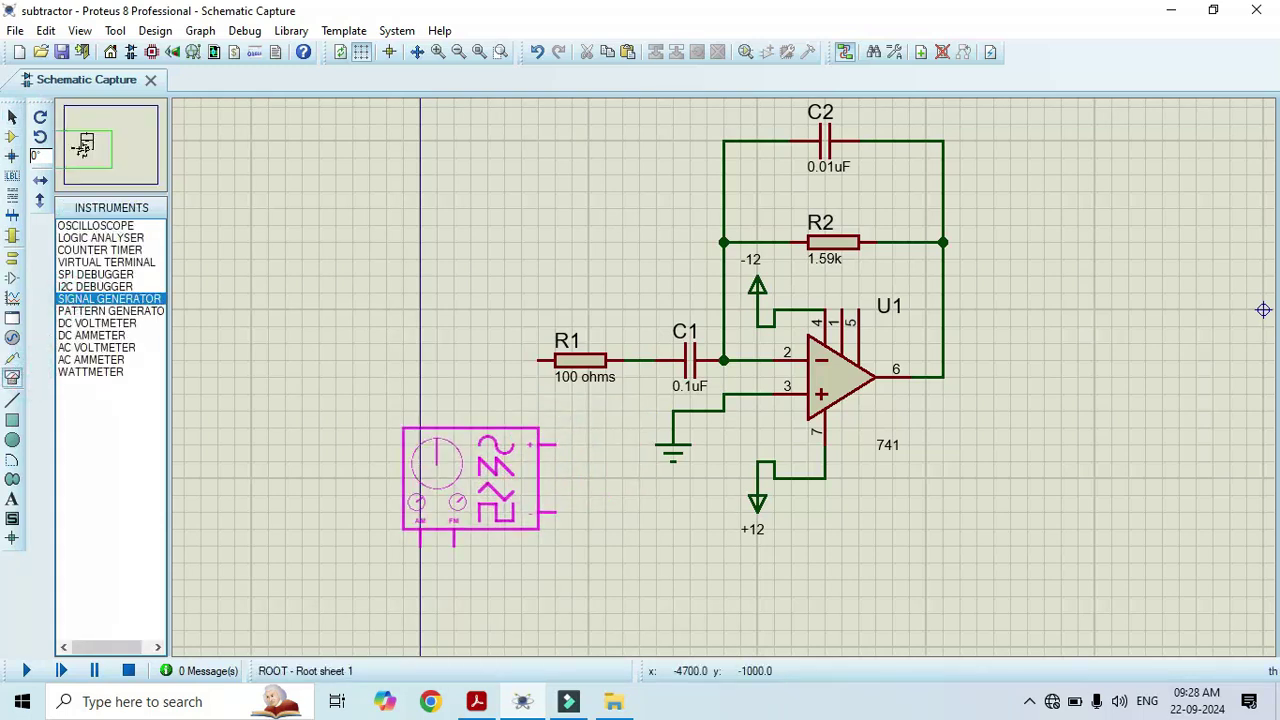
{"action": "left_click", "coordinate": [464, 424]}
Wire the signal generator's positive output to R1's free end and its negative output to the ground terminal below C1
{"action": "left_click", "coordinate": [540, 360]}
{"action": "left_click", "coordinate": [505, 410]}
{"action": "left_click", "coordinate": [506, 478]}
{"action": "left_click", "coordinate": [588, 478]}
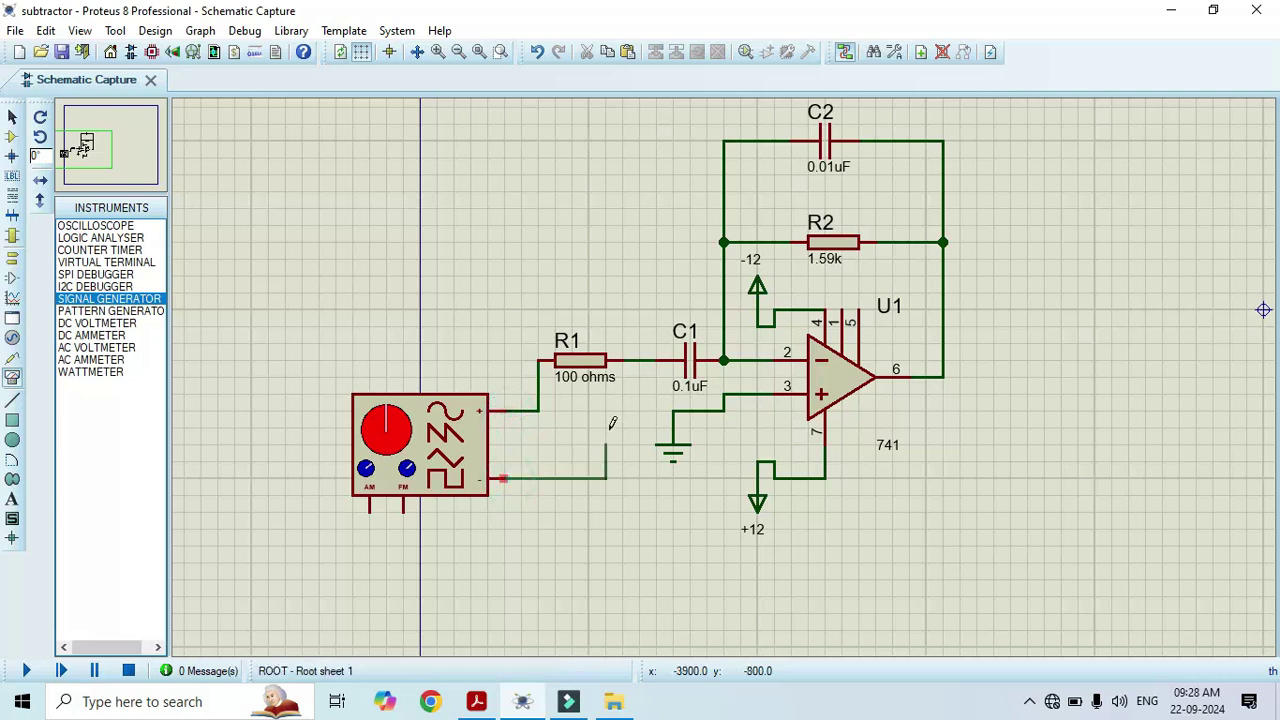
{"action": "left_click", "coordinate": [672, 428]}
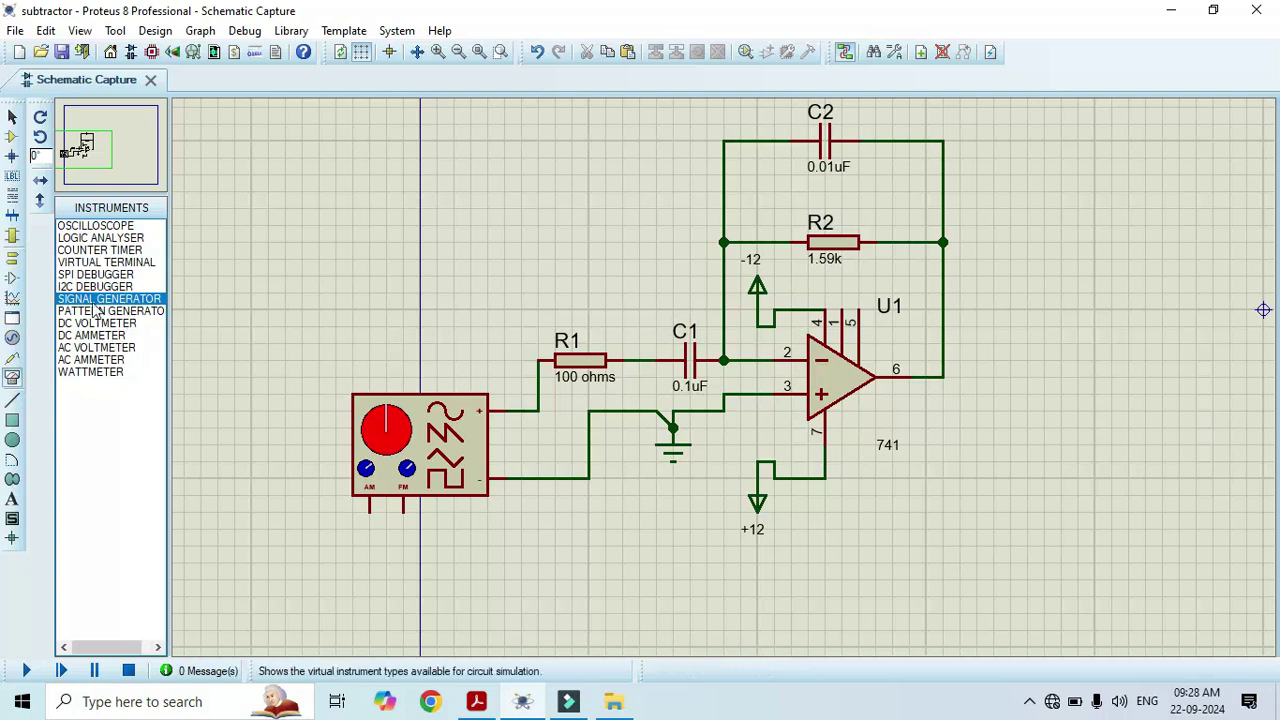
Place an oscilloscope to the right of the op-amp and wire its channel A over the circuit to the signal generator's positive output
{"action": "left_click", "coordinate": [92, 226]}
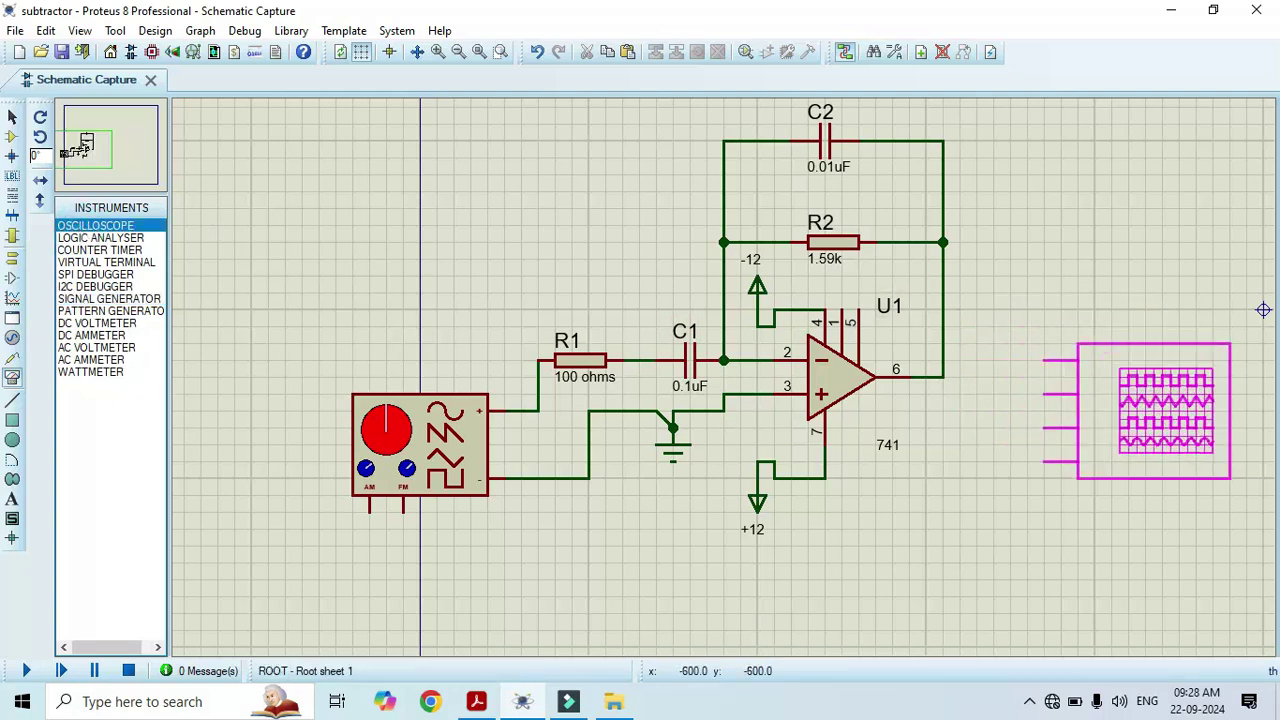
{"action": "left_click", "coordinate": [1160, 411]}
{"action": "left_click", "coordinate": [1064, 361]}
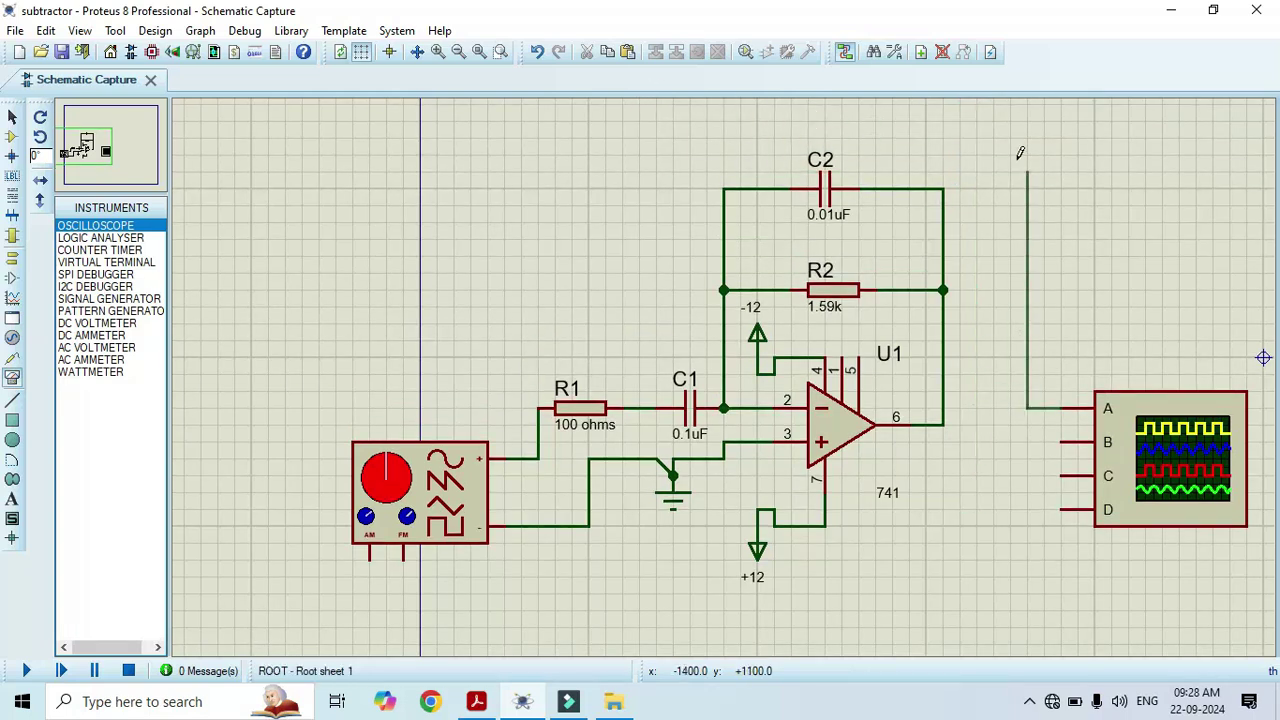
{"action": "left_click", "coordinate": [561, 140]}
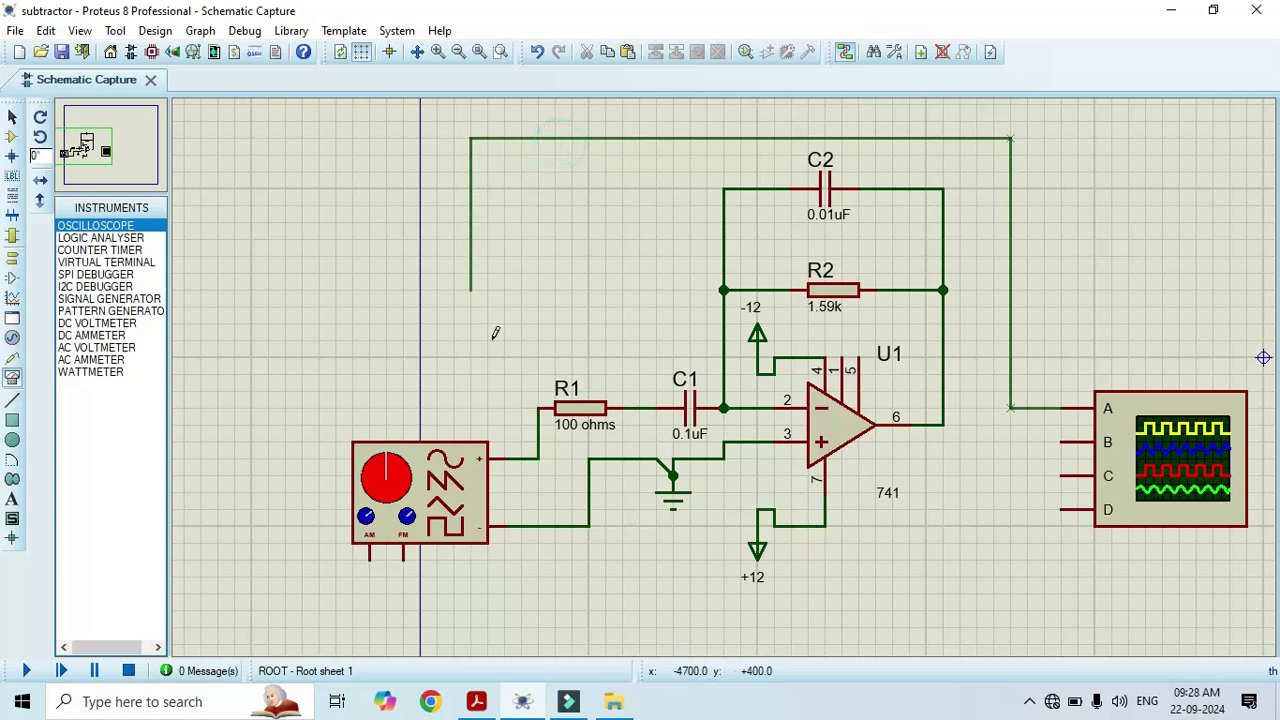
{"action": "left_click", "coordinate": [515, 455]}
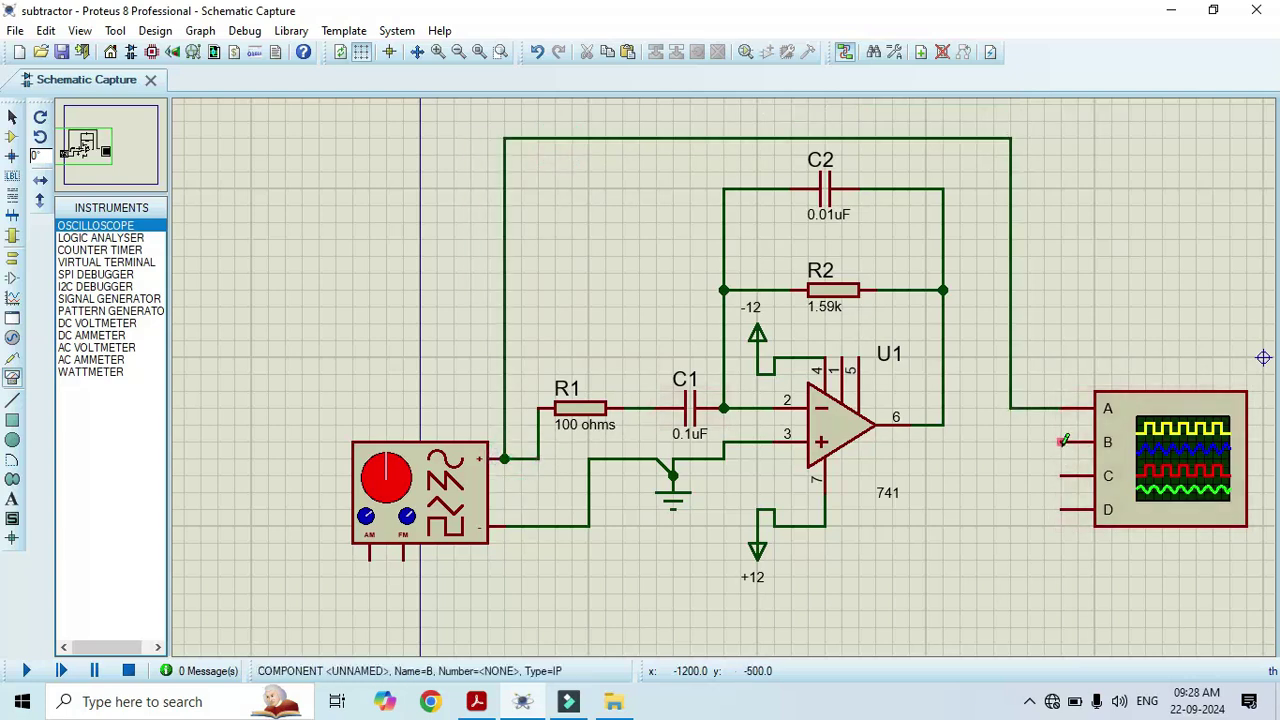
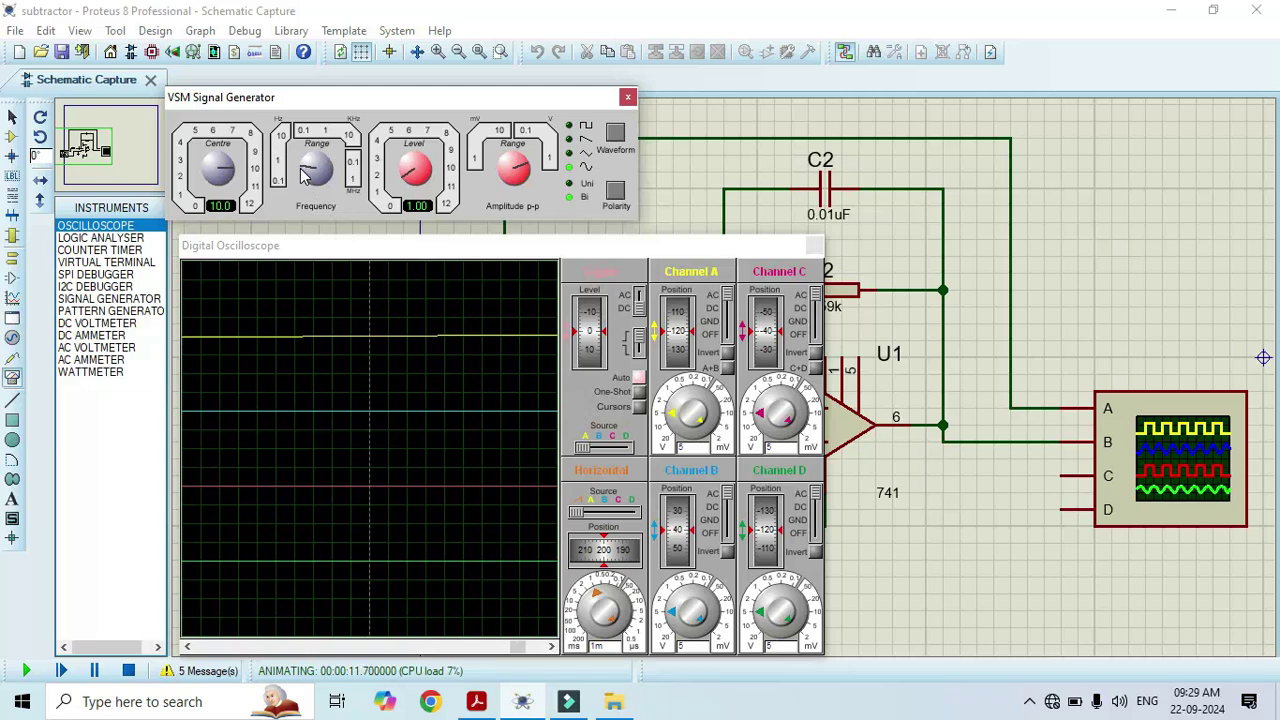
Set the signal generator to a square wave at 1.10 kHz, using the 1 kHz frequency range
{"action": "left_click_drag", "start_coordinate": [305, 172], "coordinate": [326, 143]}
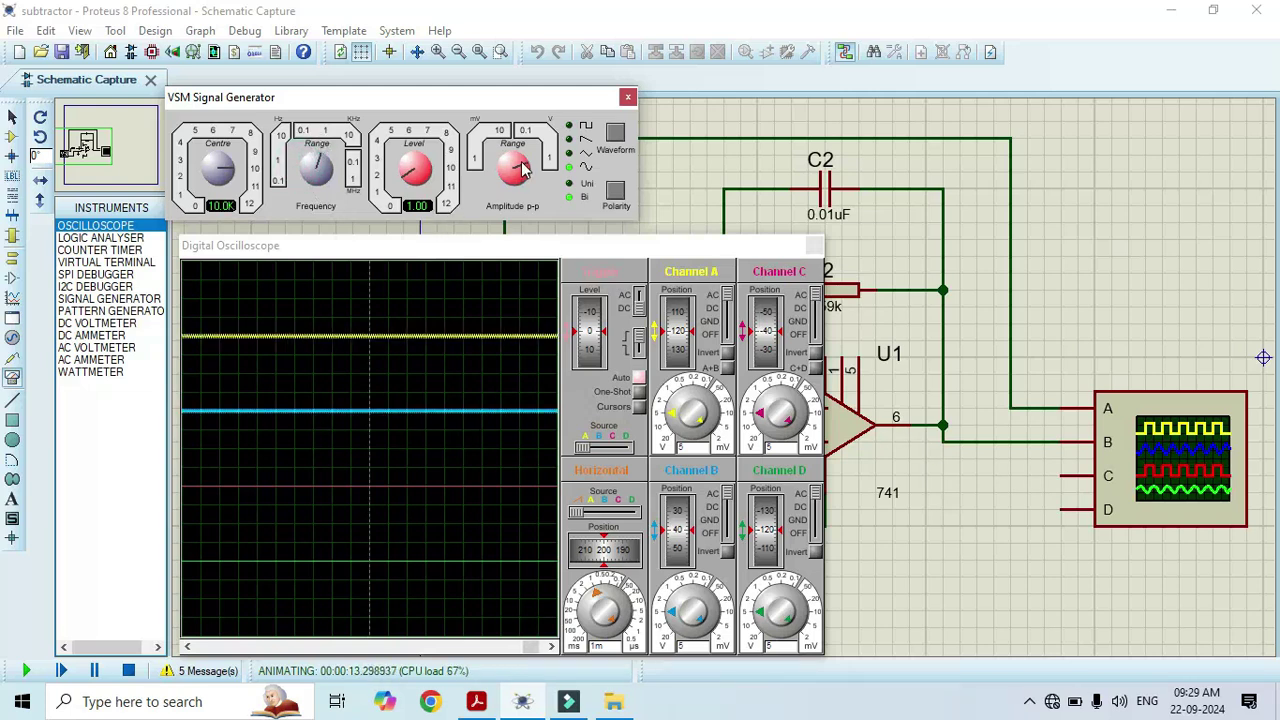
{"action": "left_click_drag", "start_coordinate": [183, 181], "coordinate": [188, 196]}
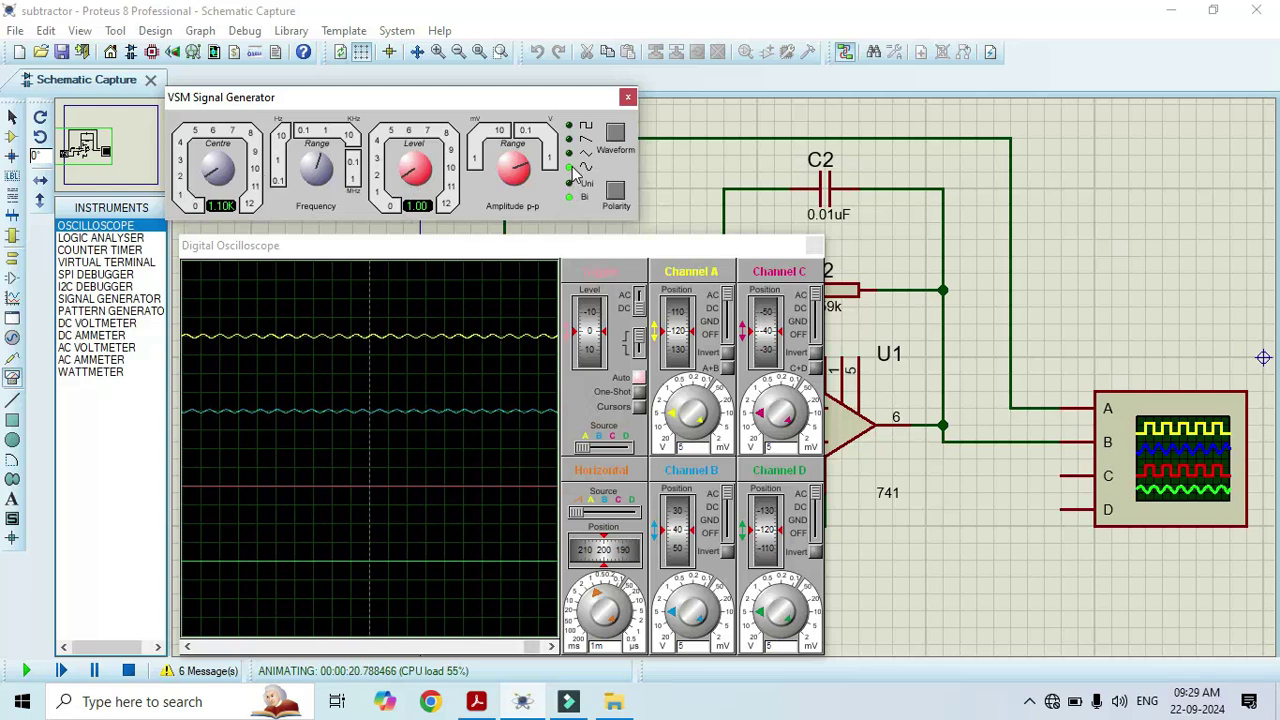
{"action": "left_click", "coordinate": [618, 138]}
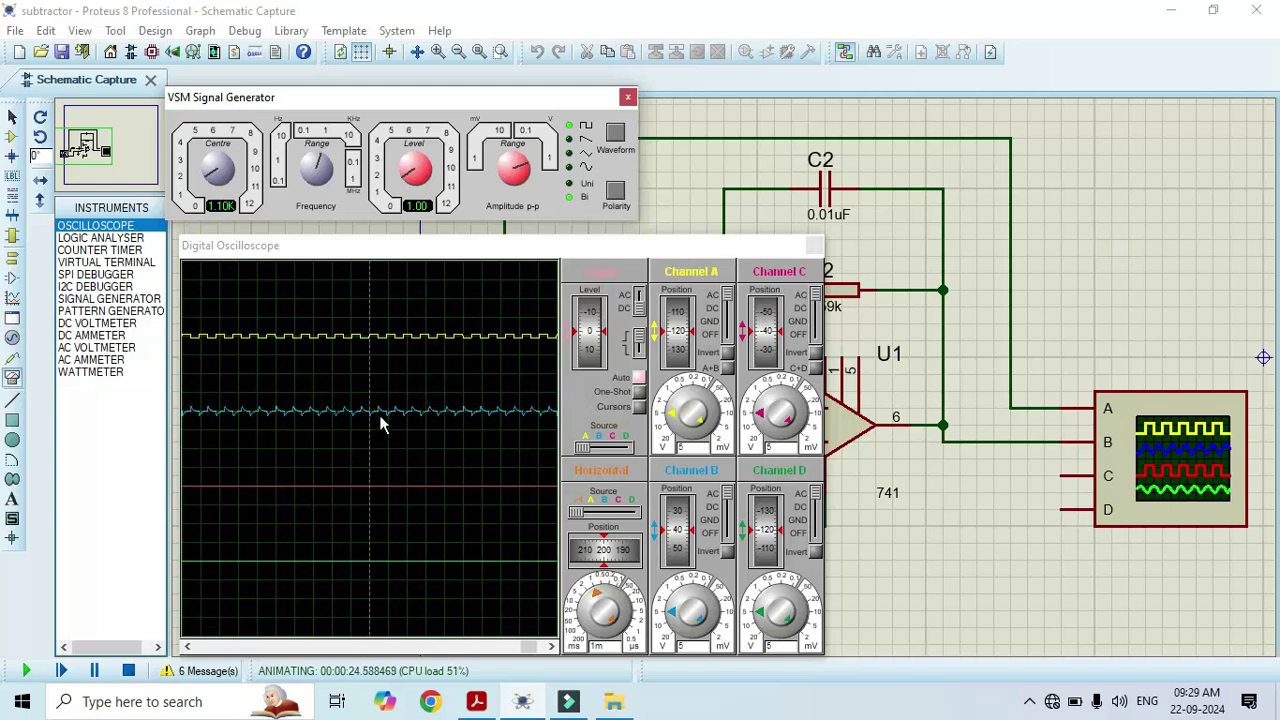
Set the oscilloscope's channel A vertical scale to 0.5 V per division
{"action": "left_click", "coordinate": [672, 420]}
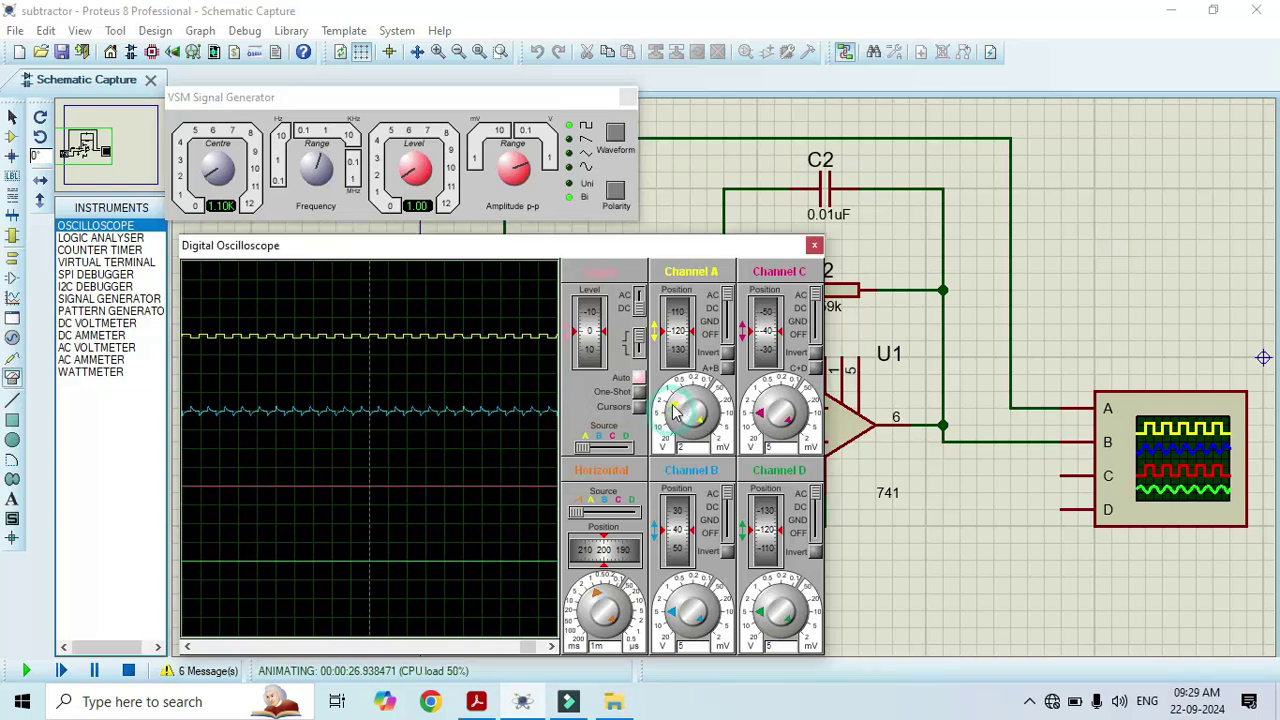
{"action": "left_click", "coordinate": [680, 400]}
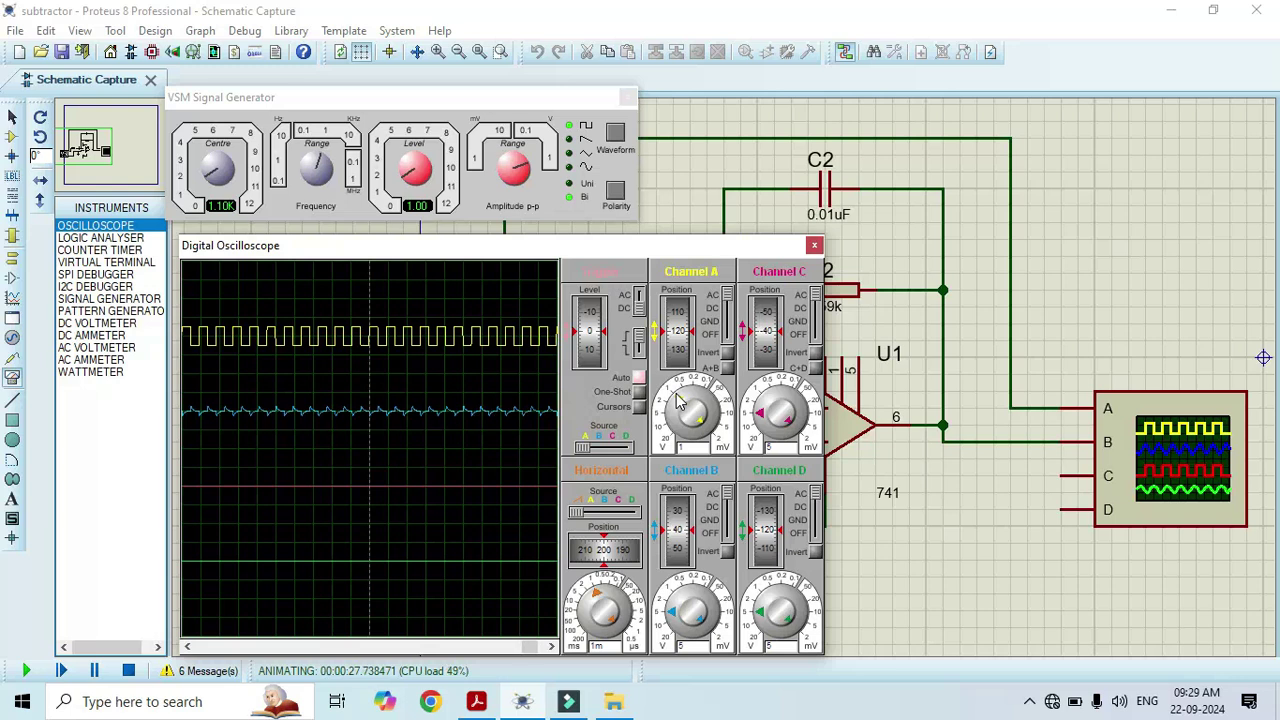
{"action": "left_click", "coordinate": [680, 398]}
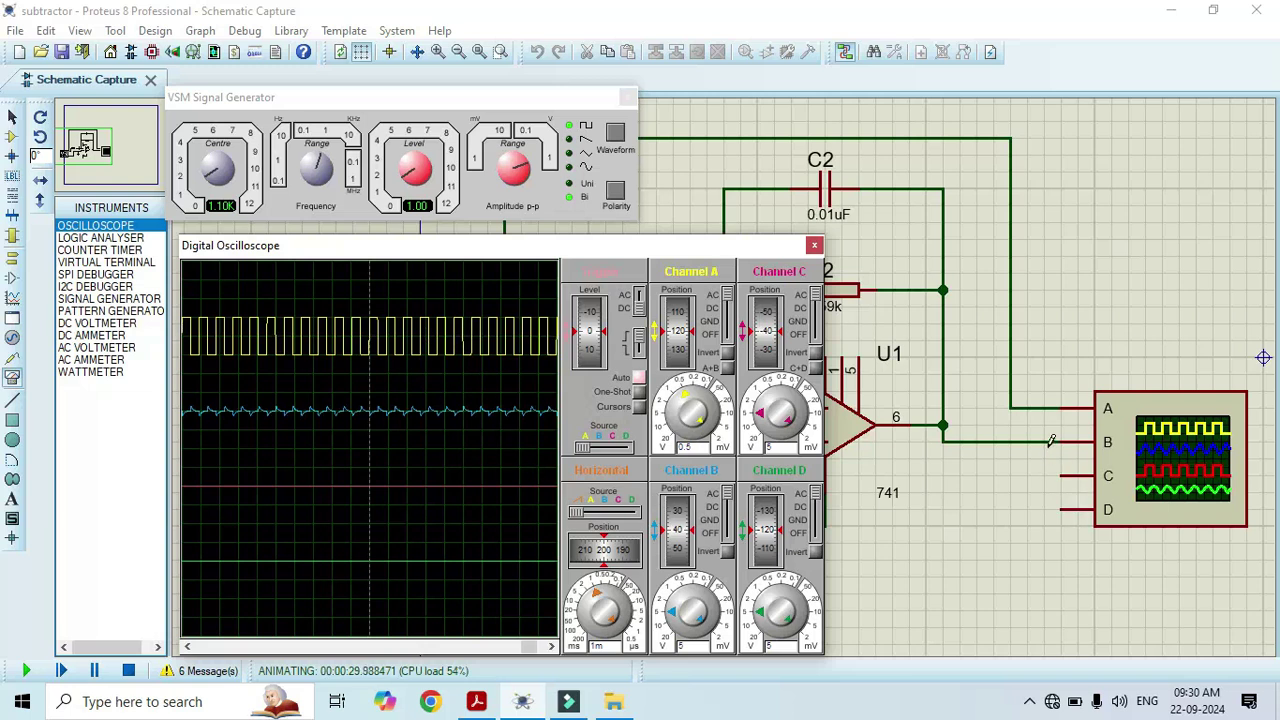
Set the oscilloscope's channel B vertical scale to 1 V per division and the horizontal time base to 0.5 ms
{"action": "left_click", "coordinate": [669, 617]}
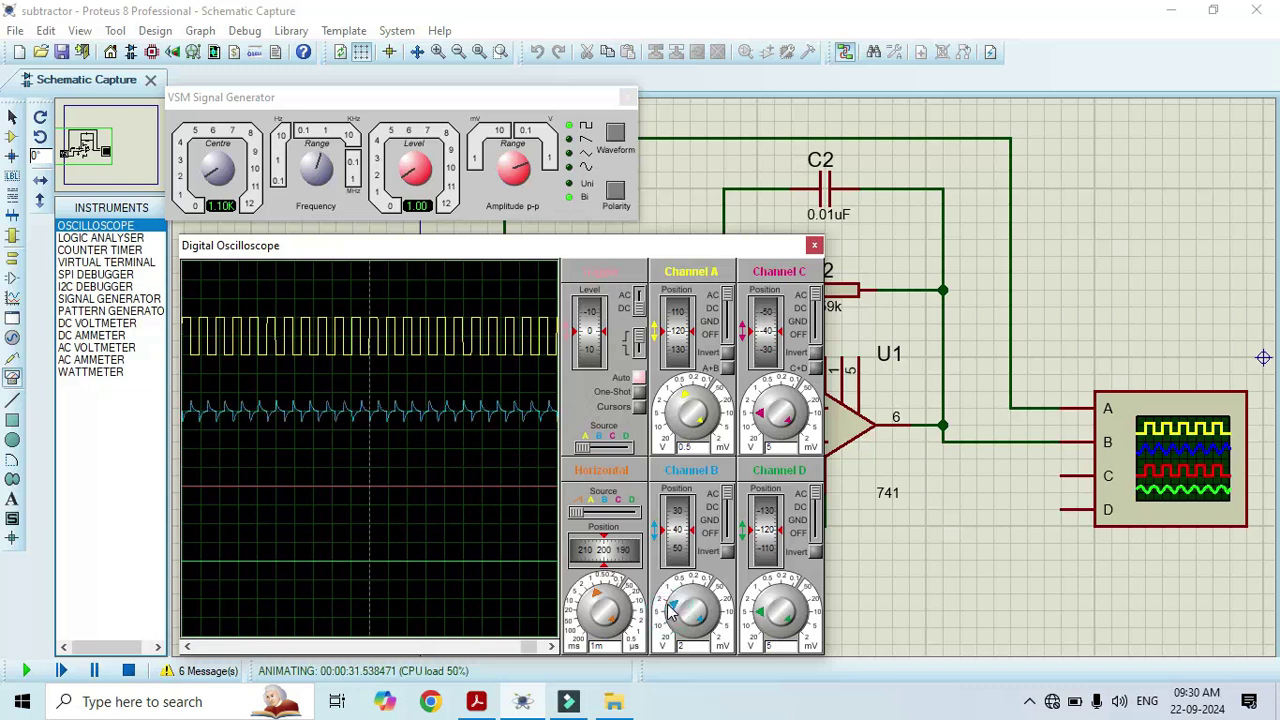
{"action": "left_click", "coordinate": [673, 598]}
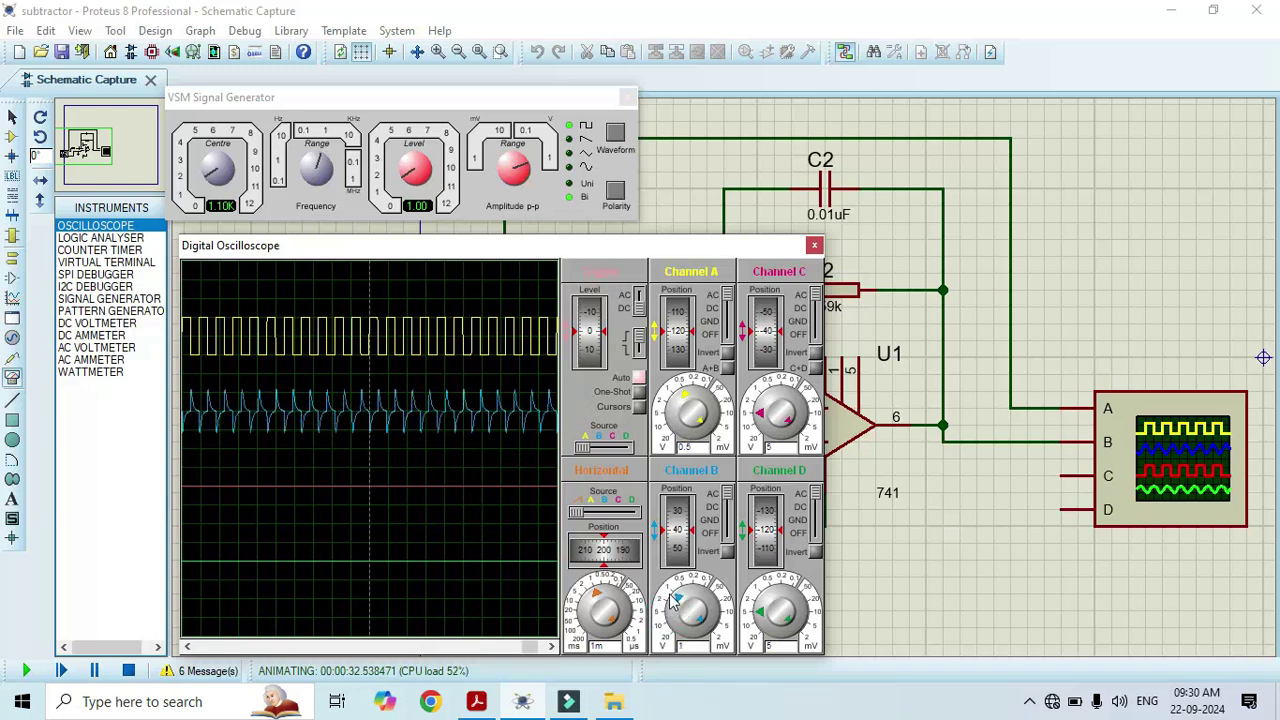
{"action": "left_click", "coordinate": [601, 592]}
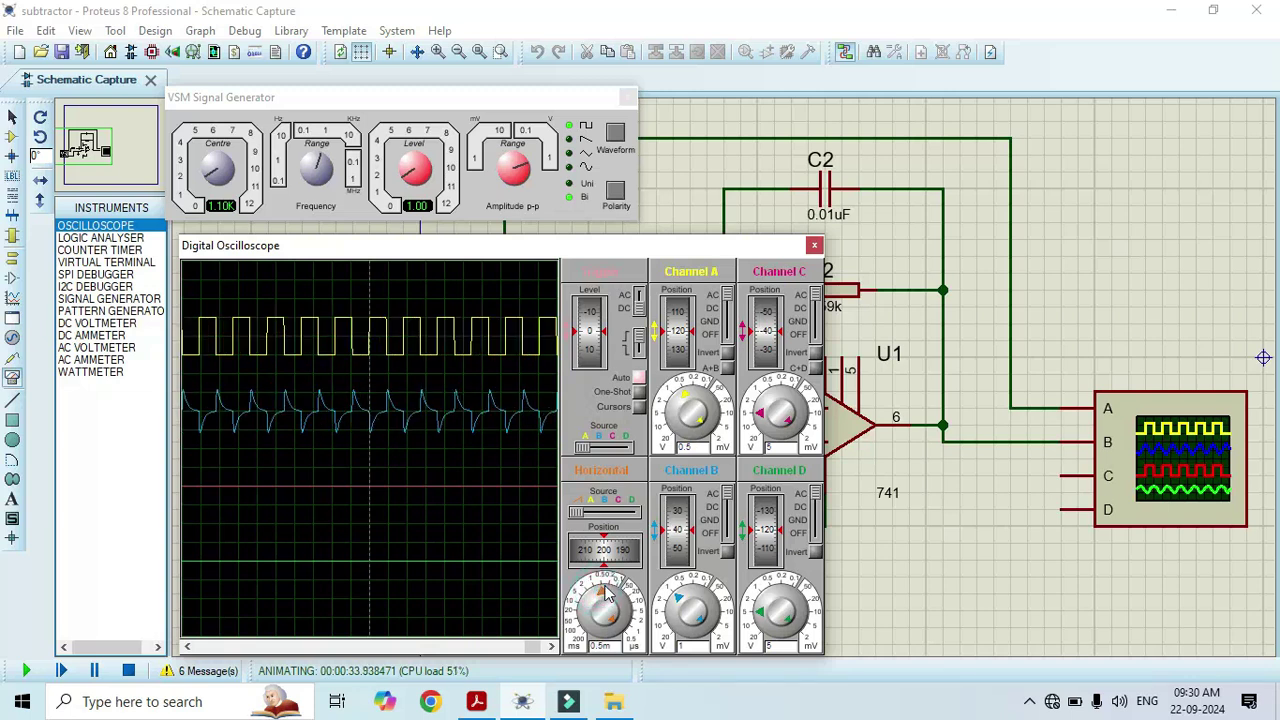
{"action": "left_click", "coordinate": [604, 592]}
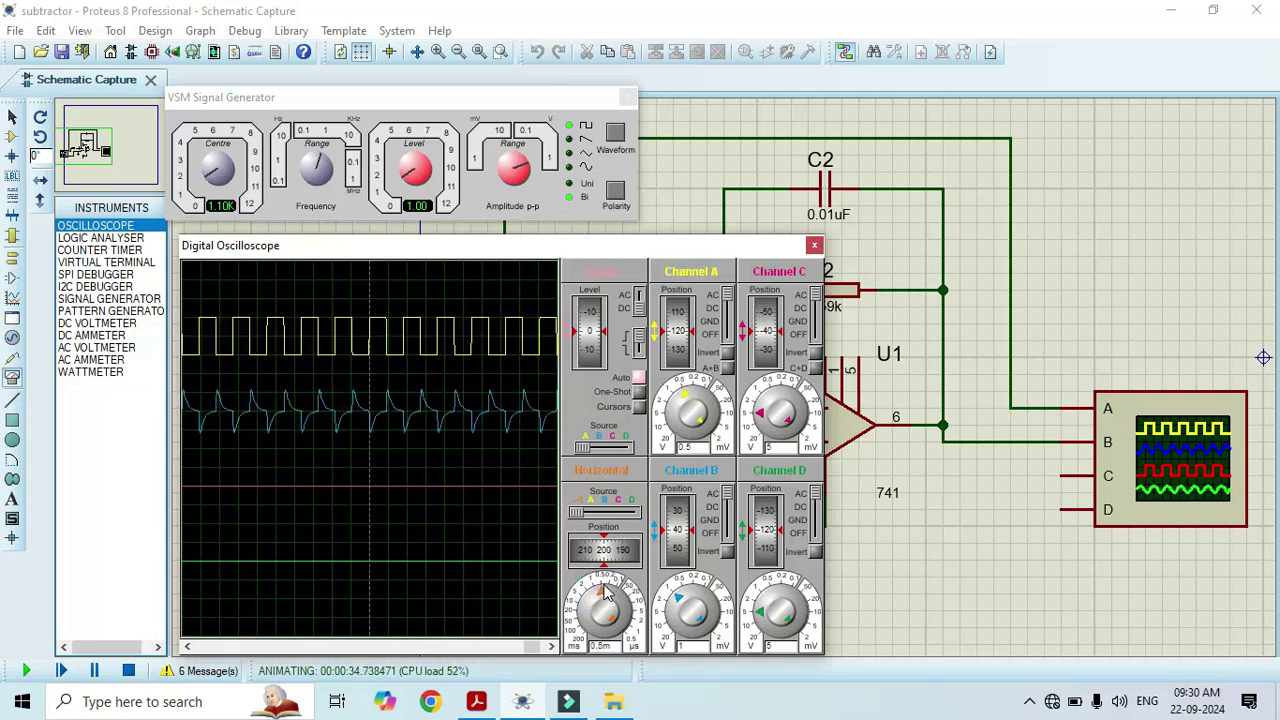